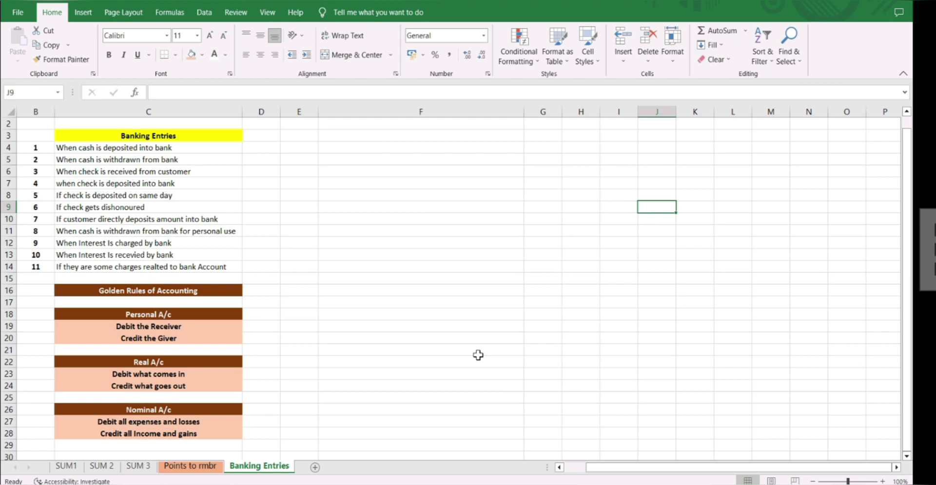
Copy the entry "When cash is deposited into bank" from C4 to F4 and fill F4 with light blue.
left_click(219, 159)
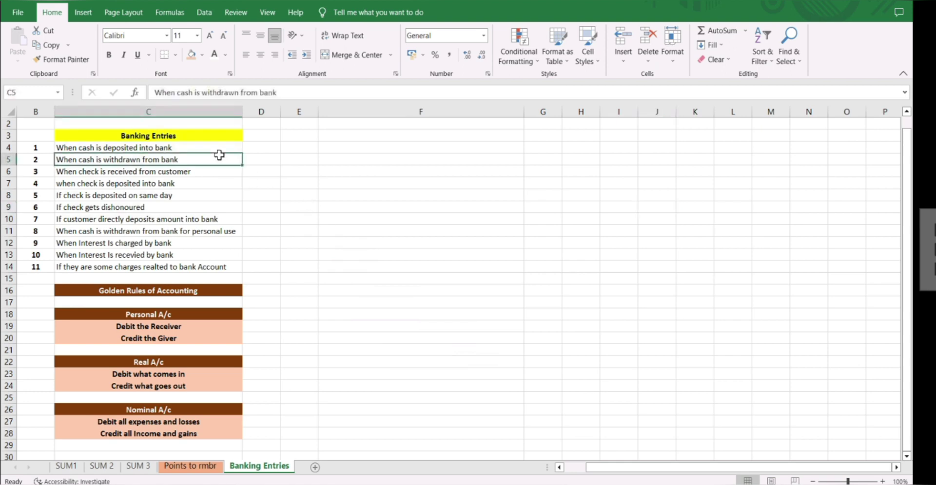
left_click(186, 147)
key("ctrl+c")
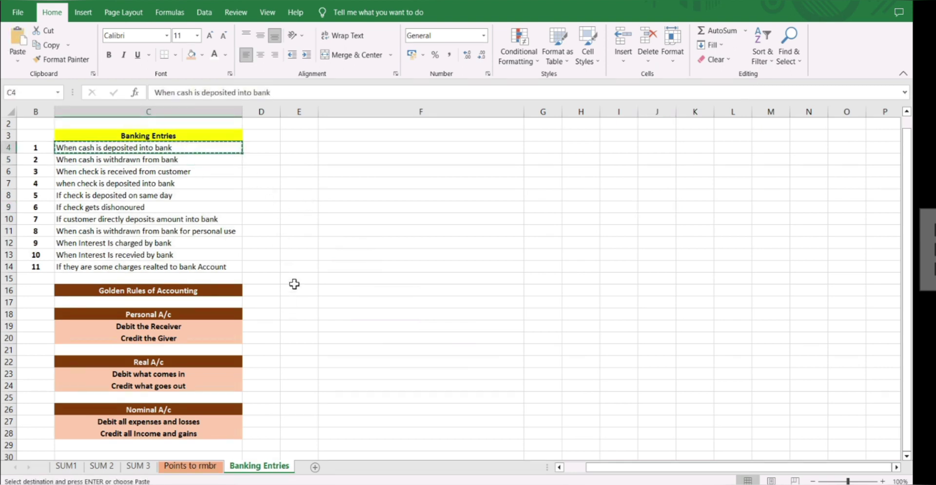
left_click(365, 147)
key("ctrl+v")
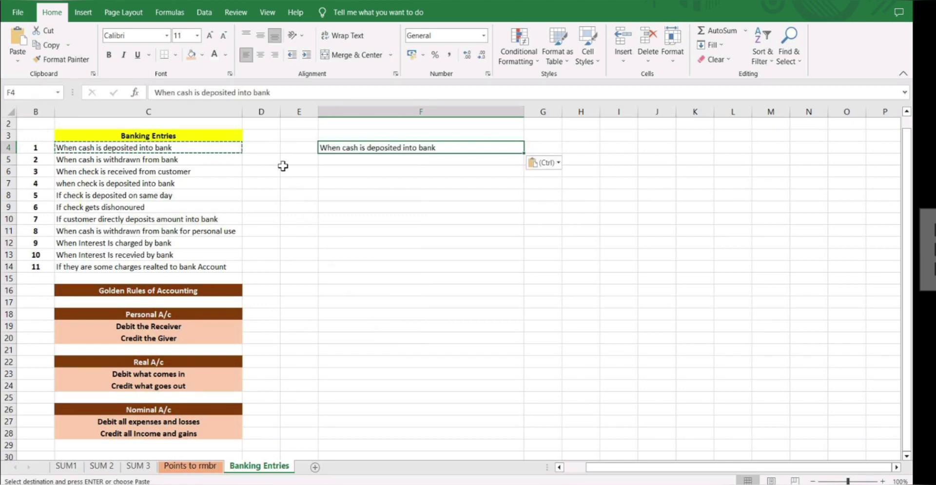
left_click(203, 58)
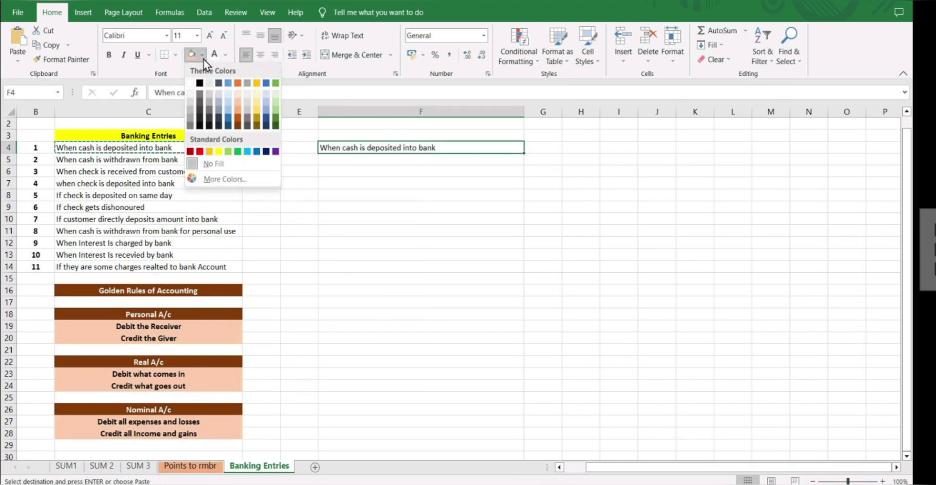
left_click(229, 110)
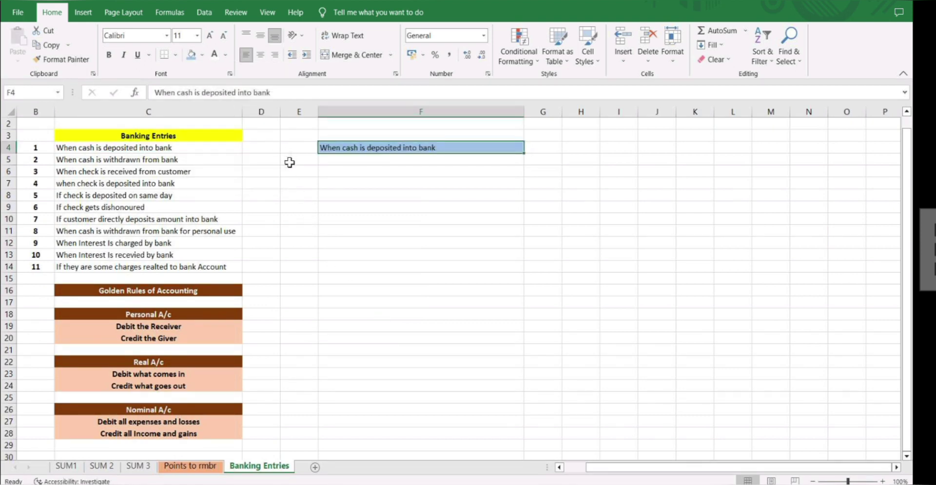
Under the cash-deposit heading, enter the accounts Cash A/c in F5 and Bank A/c in F6.
left_click(323, 171)
key("Up")
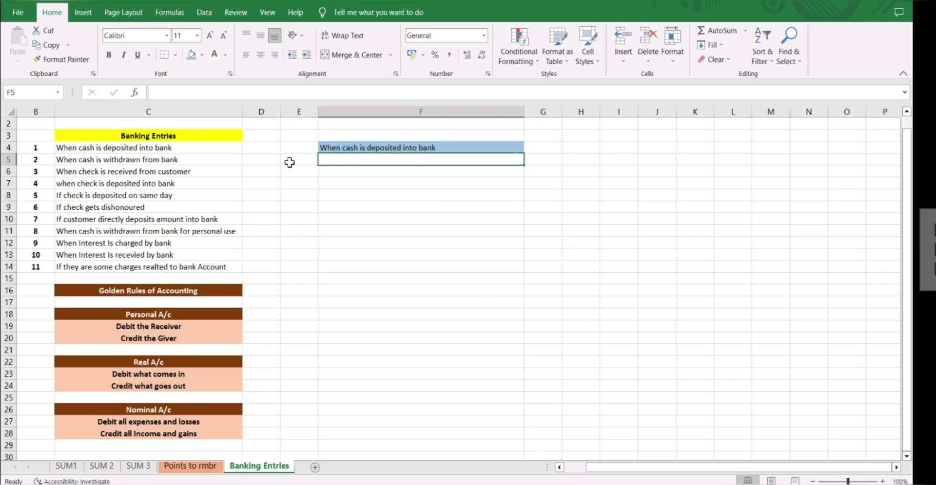
type("Cash A/c")
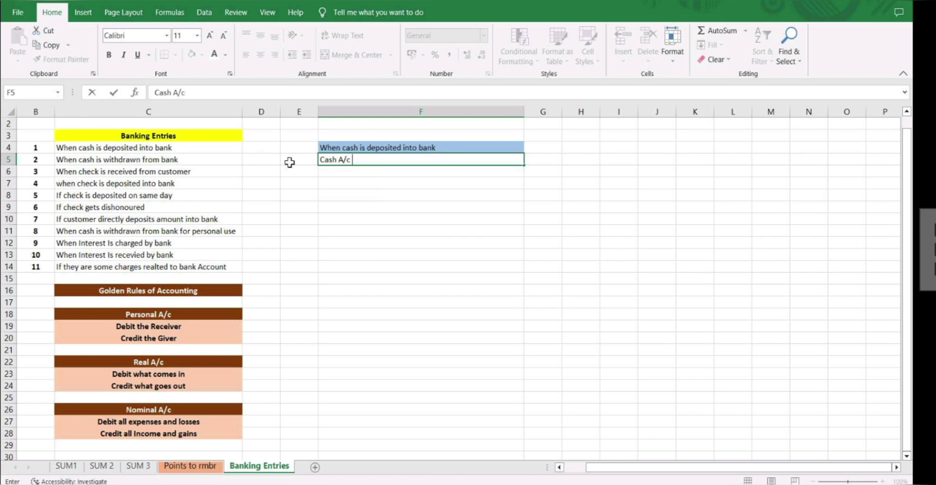
key("Return")
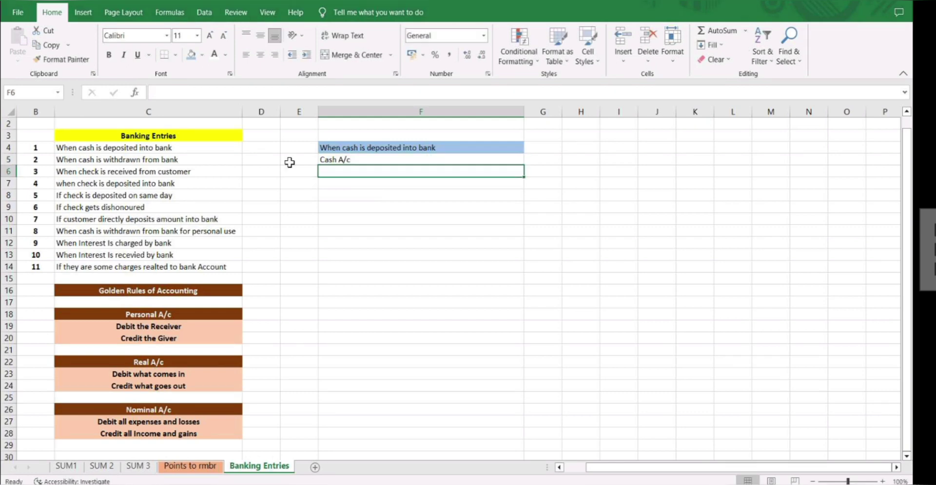
type("Bank A/c")
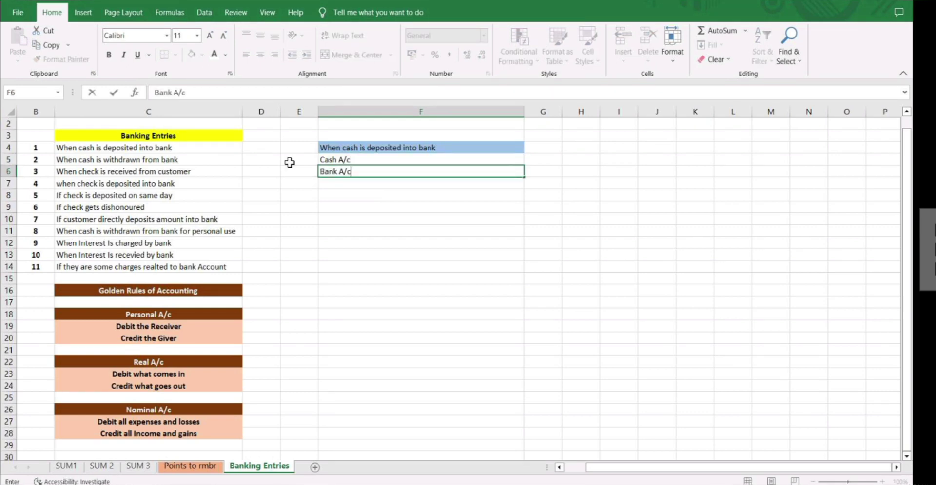
Autofit column F and enter the account types Real A/c in G5 and Perosnal A/c in G6.
key("Tab")
key("Up")
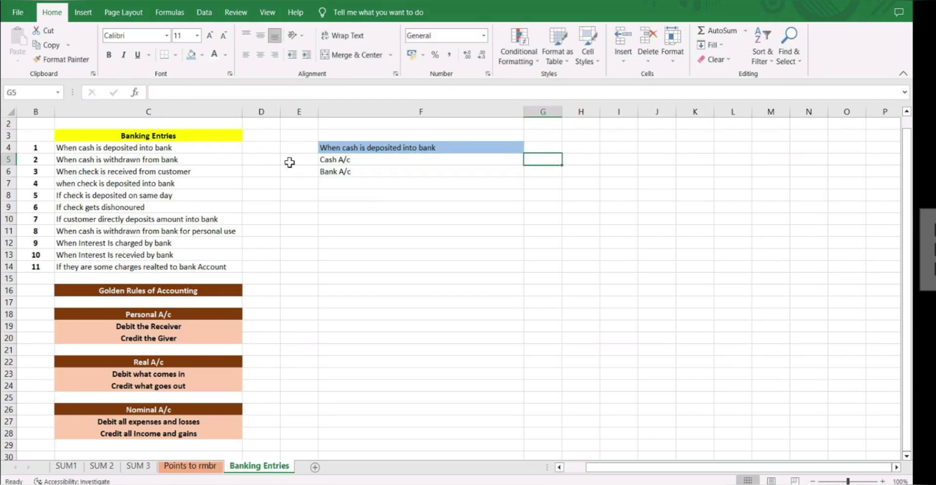
double_click(524, 111)
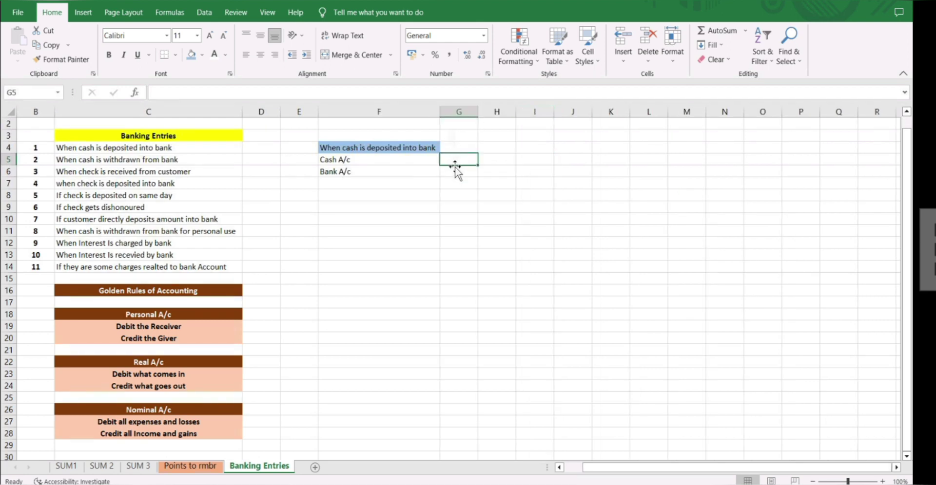
type("Real ")
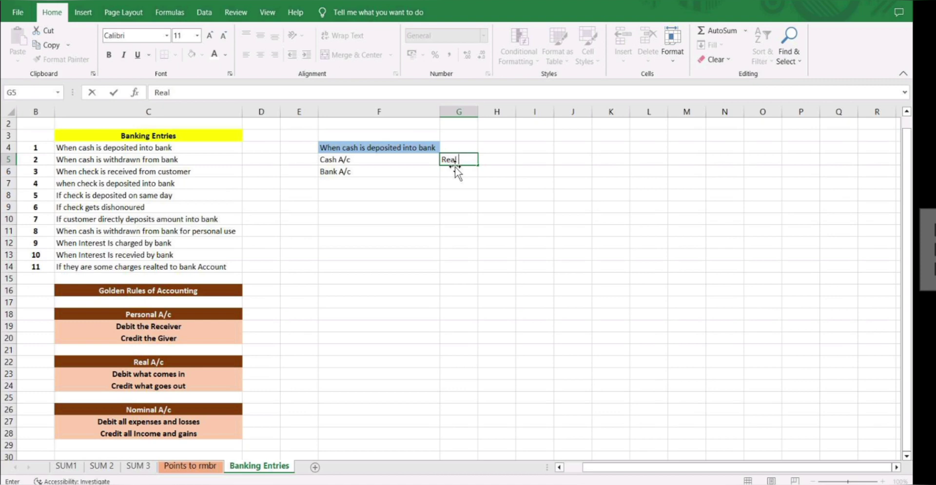
type("A/c")
key("Return")
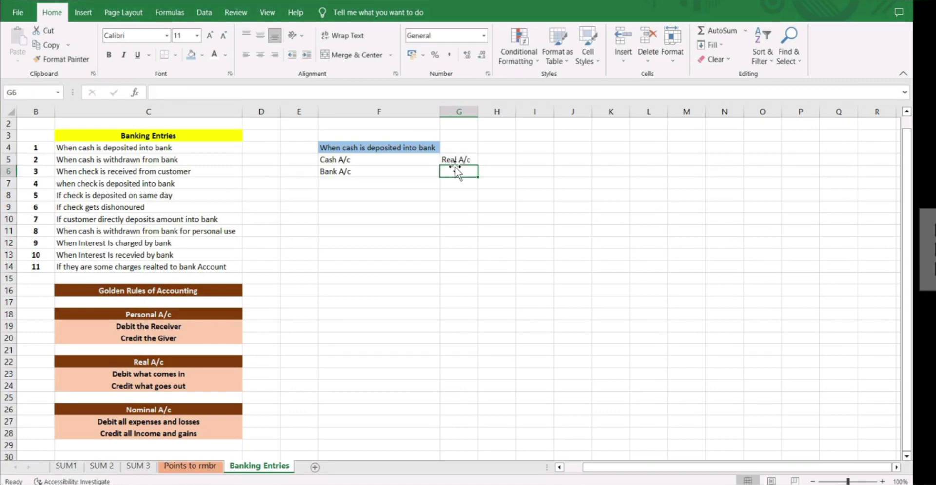
type("BA")
key("BackSpace")
key("BackSpace")
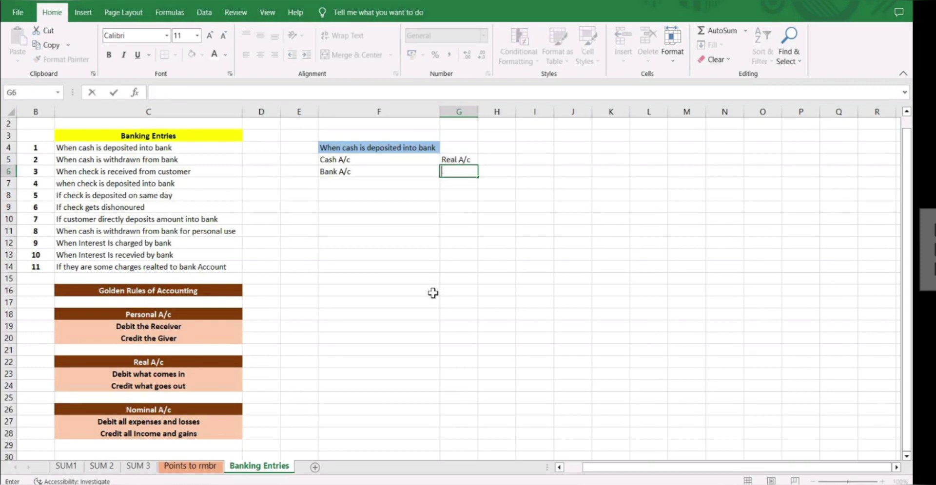
type("Perosnal A/c")
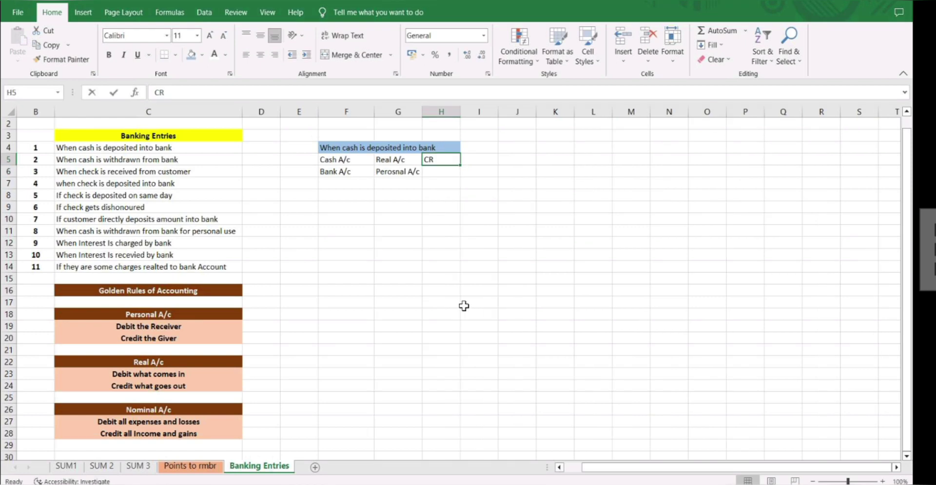
Mark the cash account CR in H5 and the bank account DR in H6.
key("Return")
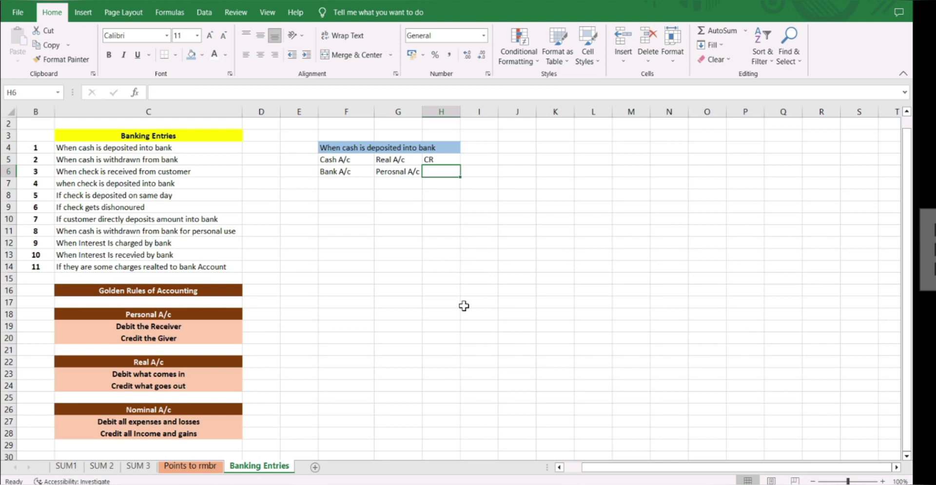
type("DR")
key("Right")
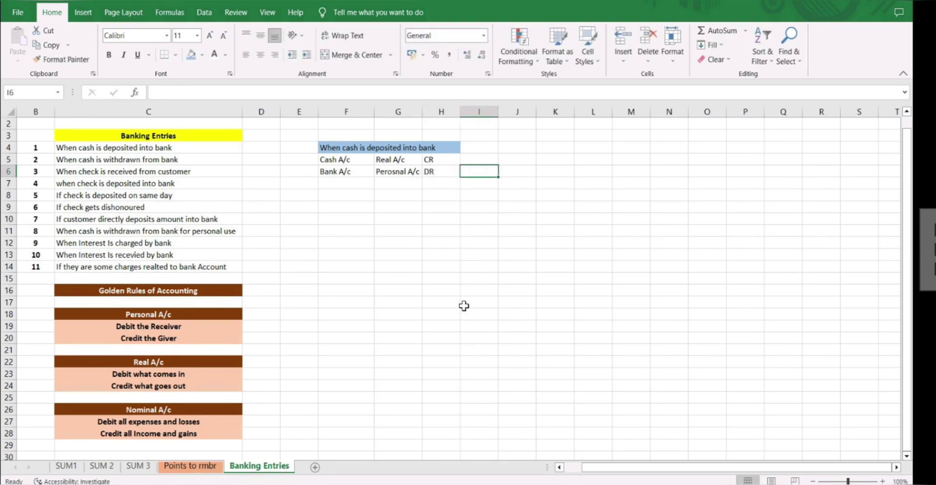
Write the cash-deposit journal entry, with "Bank A/c" followed by a wide gap and "DR" in J5 and "To Cash A/c" in J6.
key("Right")
key("Up")
type("Bansk")
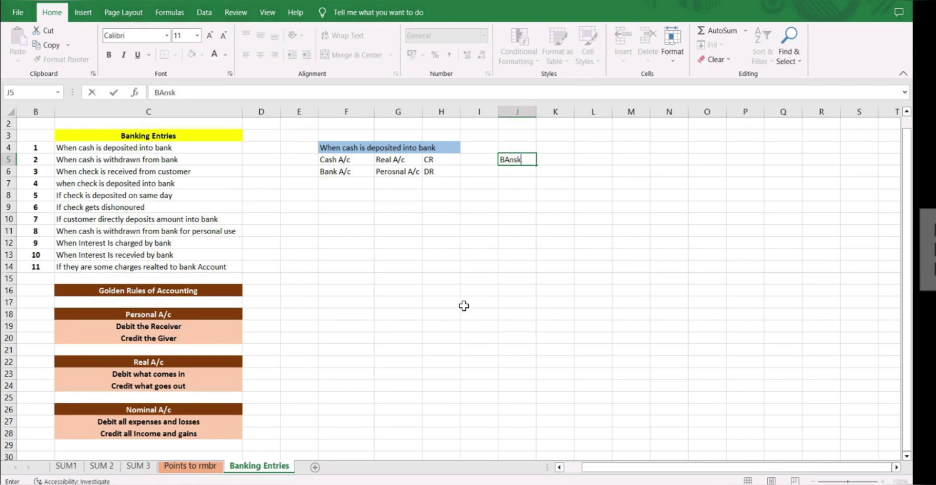
key("BackSpace")
key("BackSpace")
type("k A/c                             DR")
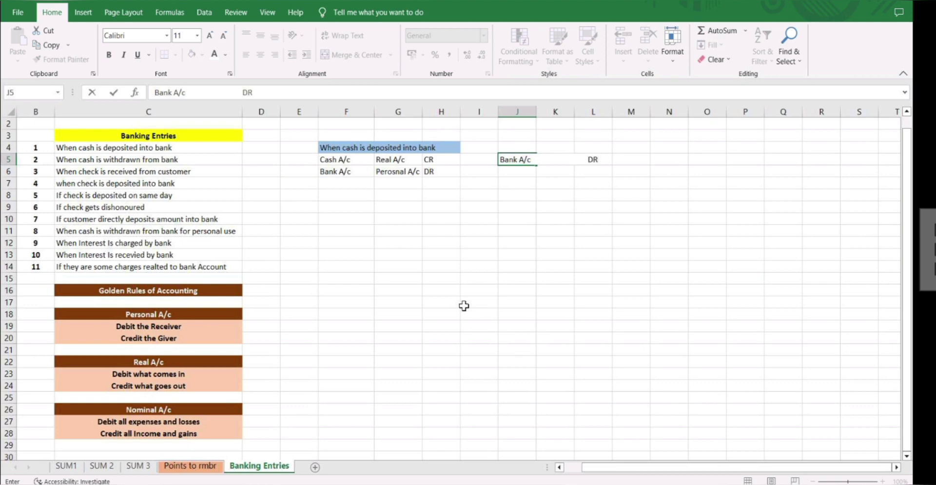
key("Return")
type("To CAsh")
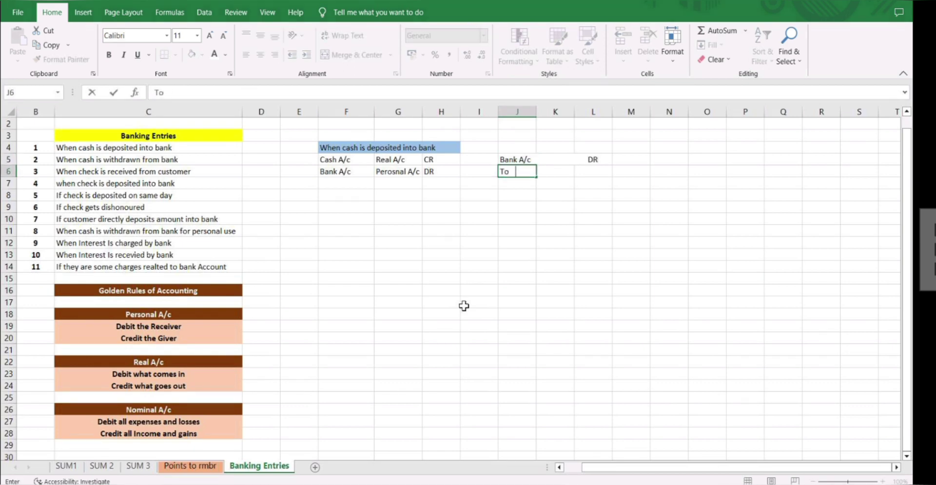
key("BackSpace")
key("BackSpace")
key("BackSpace")
type("ash A/c")
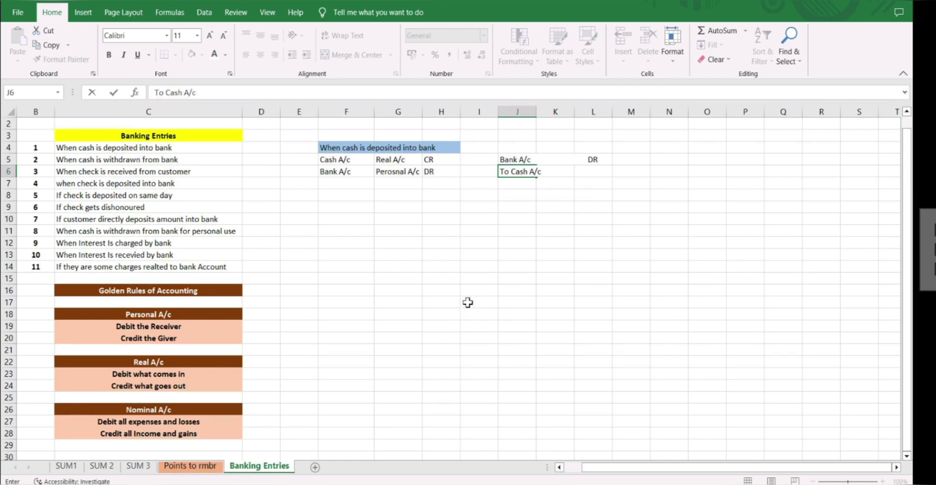
key("Return")
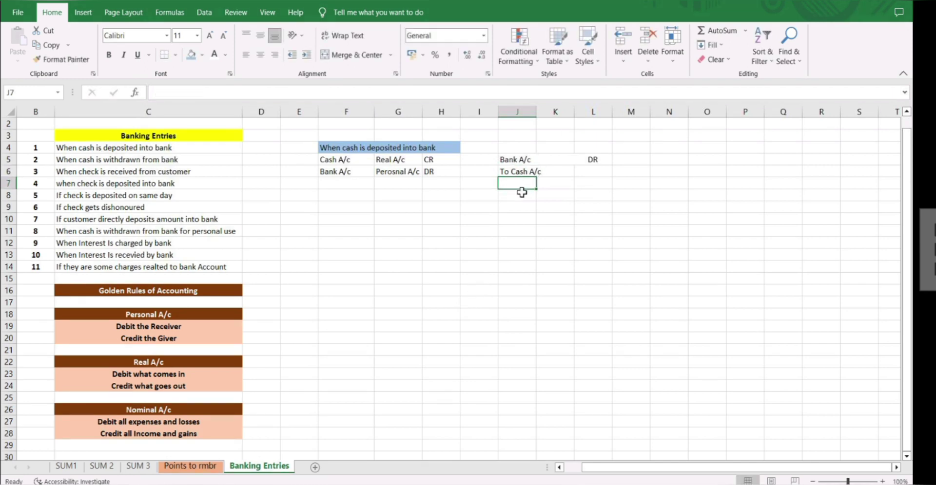
Widen column J to fit the journal entry and fill J5:J6 with a very pale blue.
left_click_drag(537, 112, 602, 111)
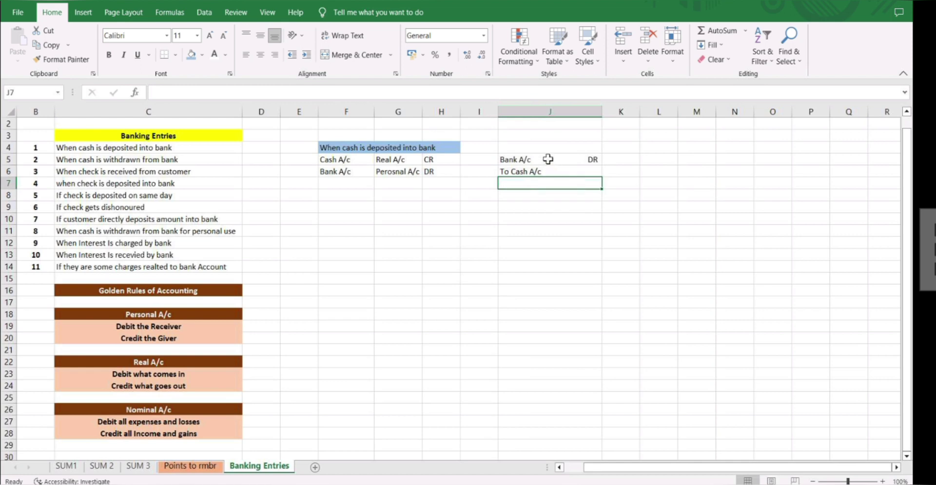
left_click(549, 161)
left_click_drag(548, 164, 549, 172)
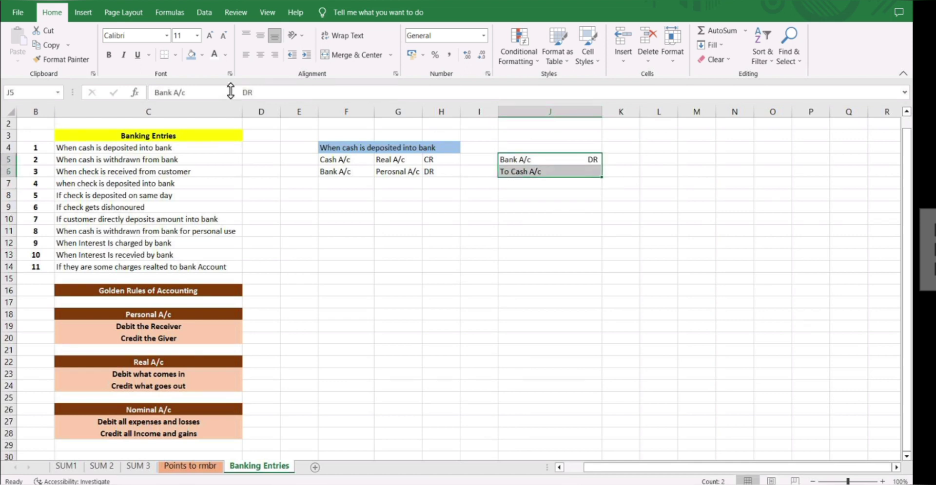
left_click(202, 55)
left_click(228, 92)
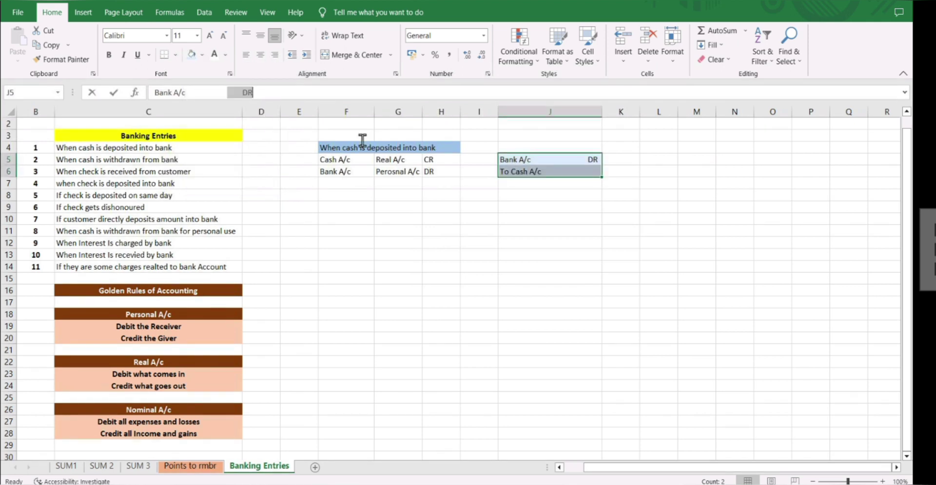
left_click(420, 242)
Copy the entry "When cash is withdrawn from bank" from C5 to F8 and fill F8:H8 with light blue.
left_click(146, 160)
key("ctrl+c")
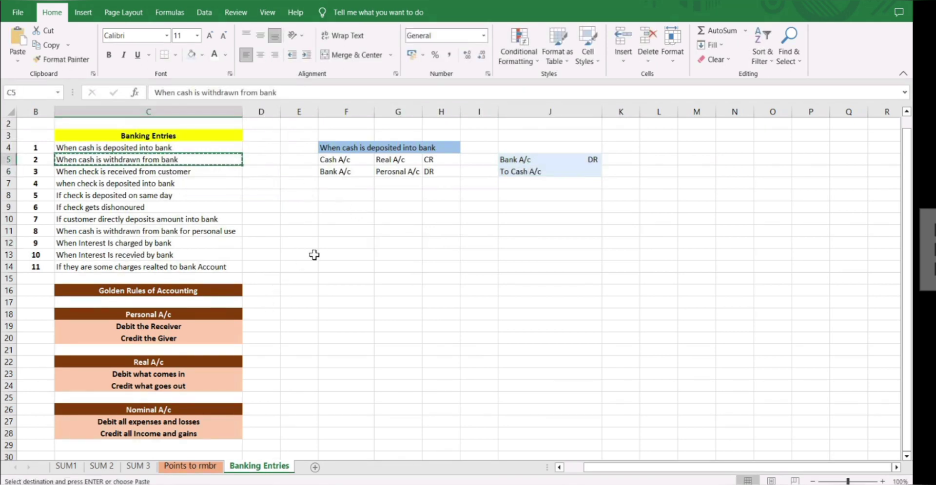
left_click(335, 195)
key("ctrl+v")
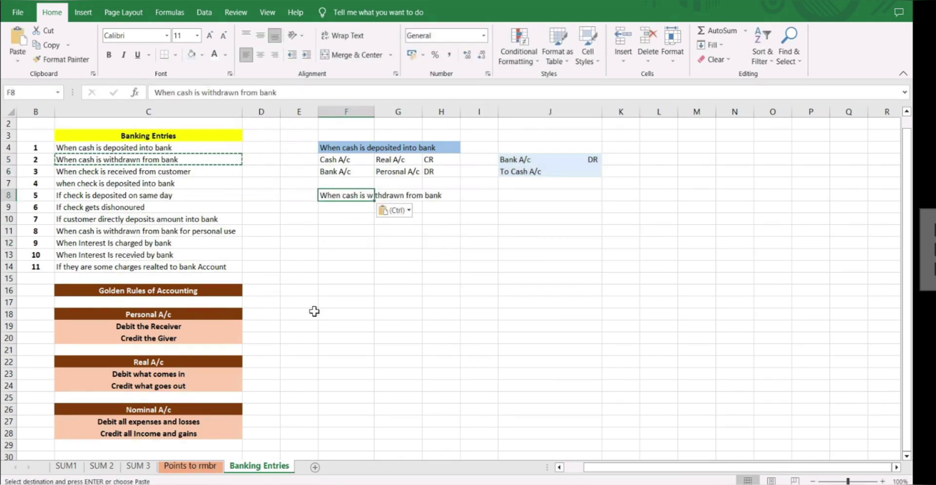
left_click(375, 287)
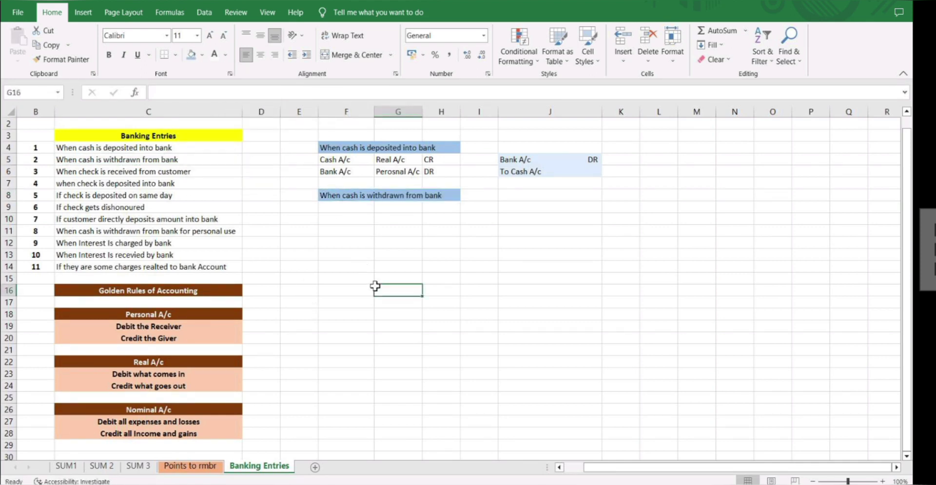
Under the cash-withdrawal heading, enter the accounts Bank A/c in F9 and Cash A/c in F10.
left_click(333, 208)
type("Bank A/c")
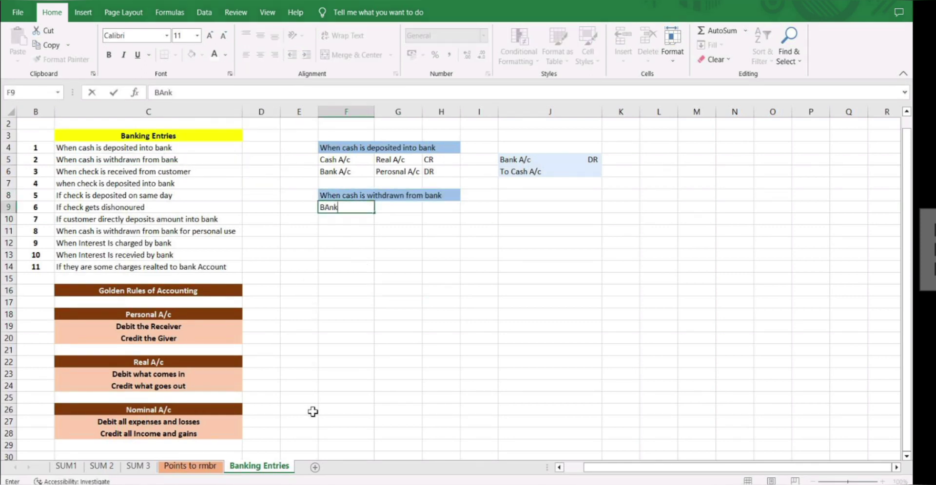
key("Return")
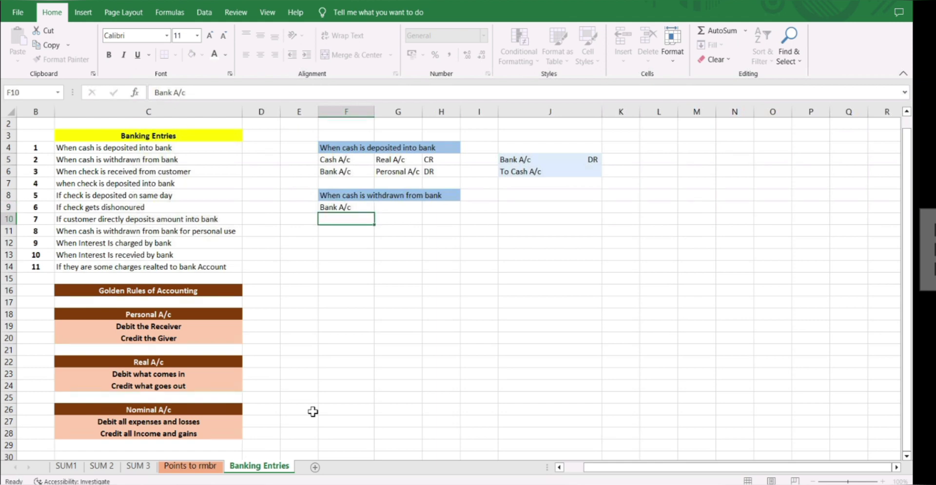
type("Cash A/c")
Enter the account types Personal A/c in G9 and Real A/c in G10 for the withdrawal entry.
key("Tab")
key("Up")
type("Per")
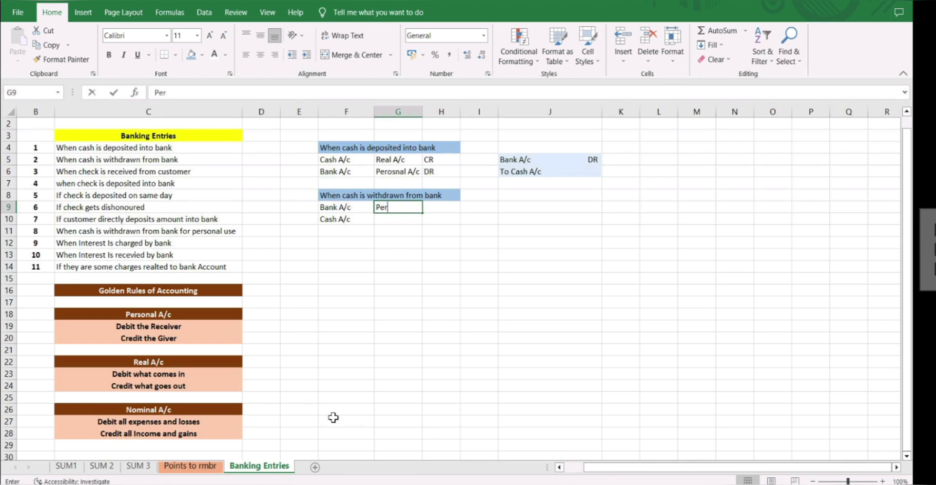
type("sonal A/c")
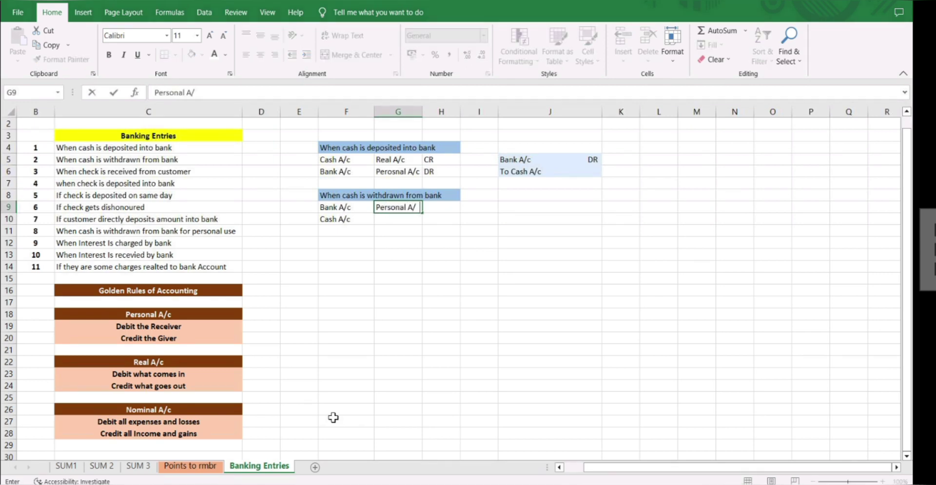
key("Return")
type("Real A/c")
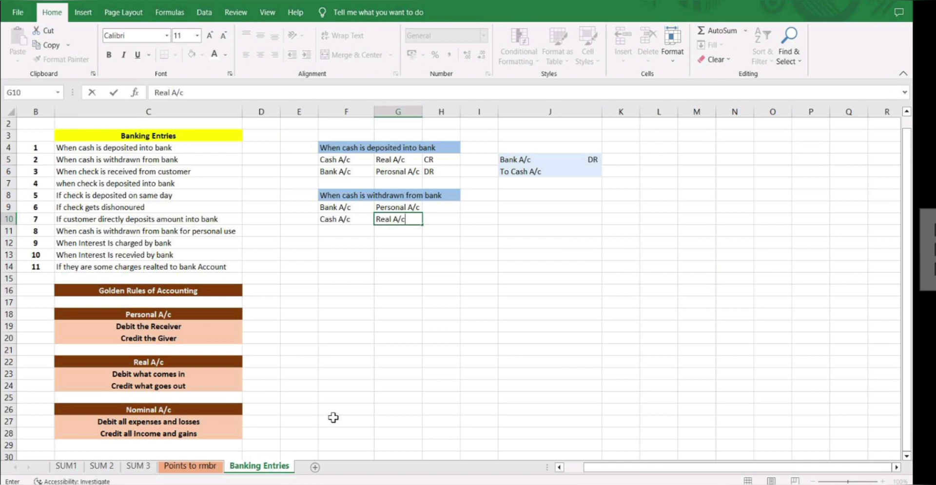
key("Tab")
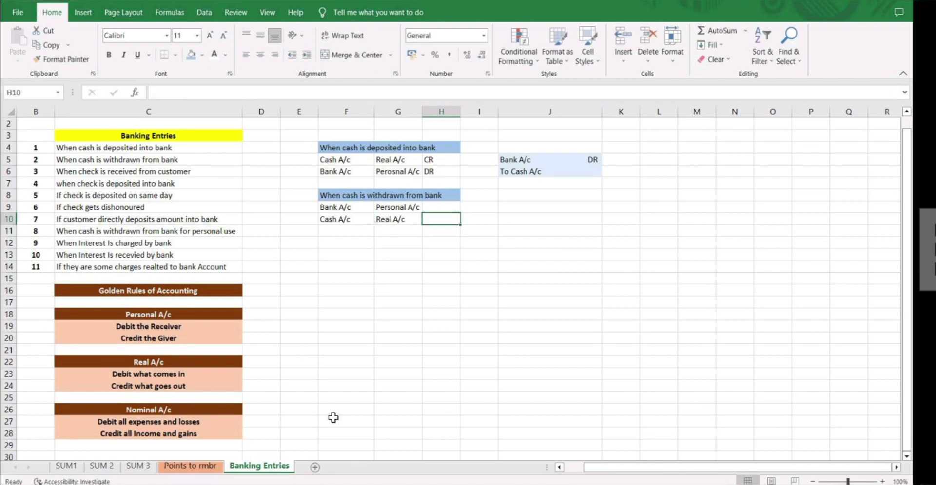
key("Up")
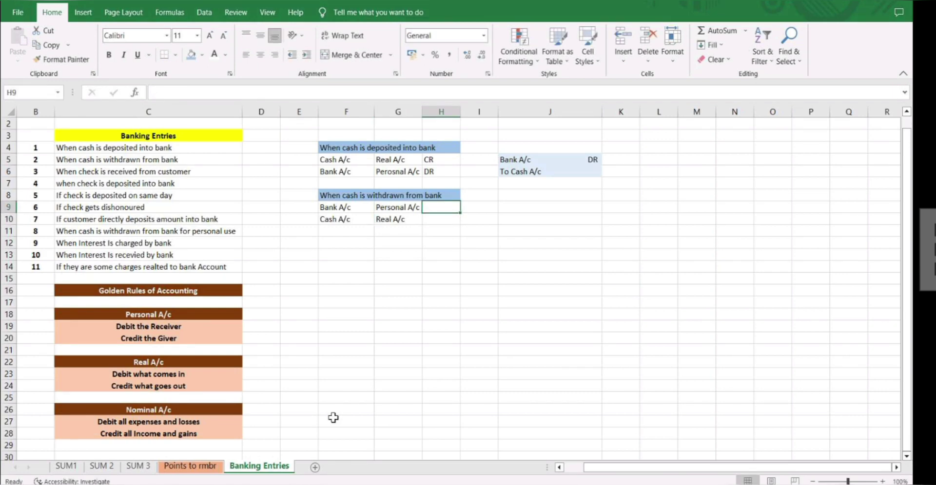
Enter the sides for the withdrawal entry: DR in H9 and CR in H10.
type("DR")
key("Return")
type("CR")
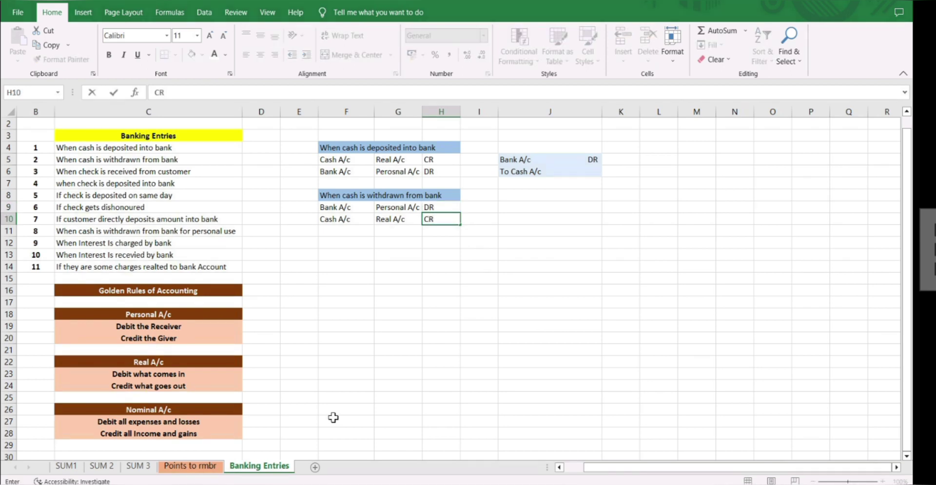
Enter the withdrawal journal entry as "Bank A/c Dr" in J9 and "To Cash A/c" in J10, and fill both cells with light blue.
key("Tab")
key("Tab")
key("Up")
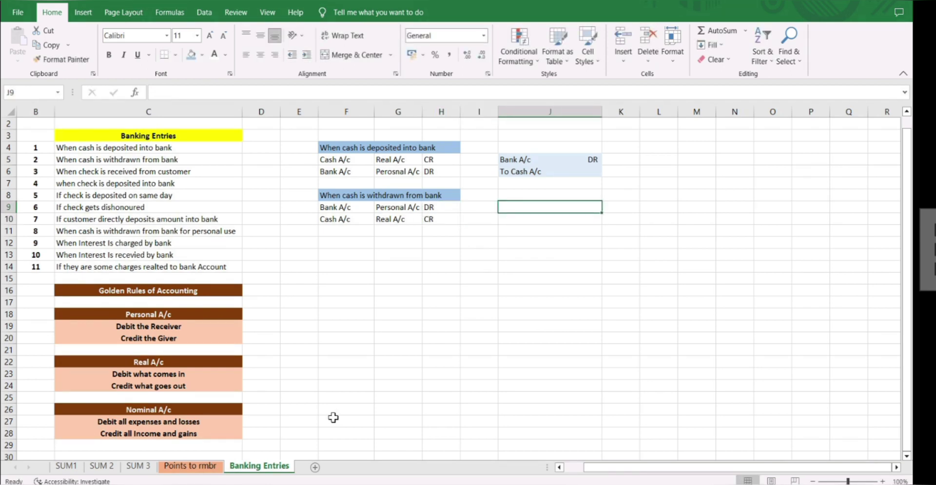
type("Ban")
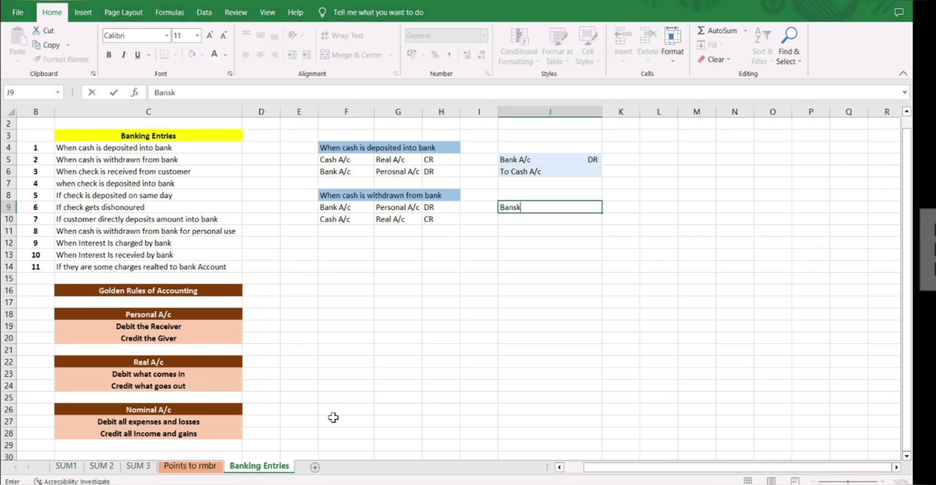
type("k A/c                      Dr")
key("Return")
type("Tp Ca")
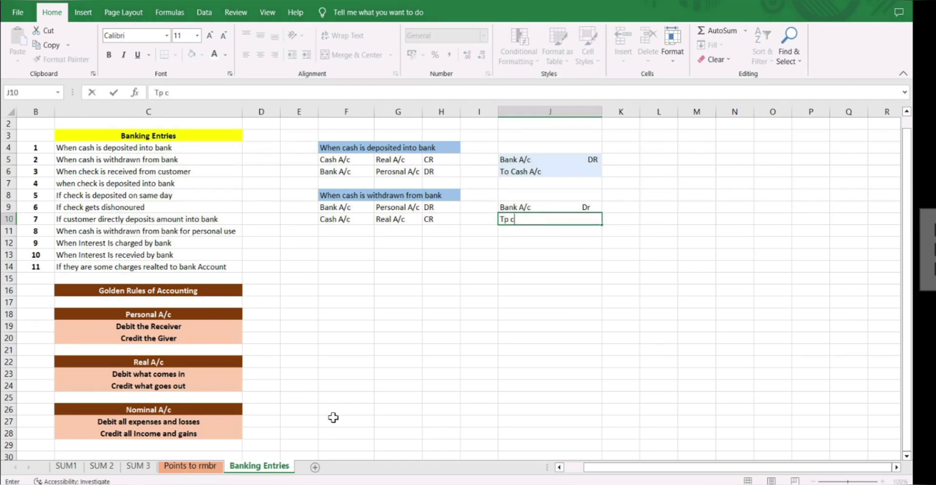
key("BackSpace")
key("BackSpace")
key("BackSpace")
type("o Cash A/c")
key("Return")
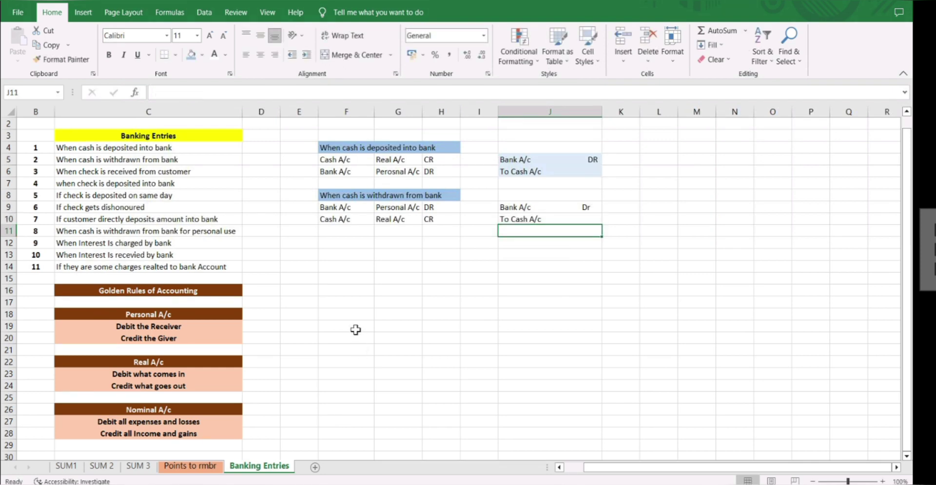
left_click(542, 213)
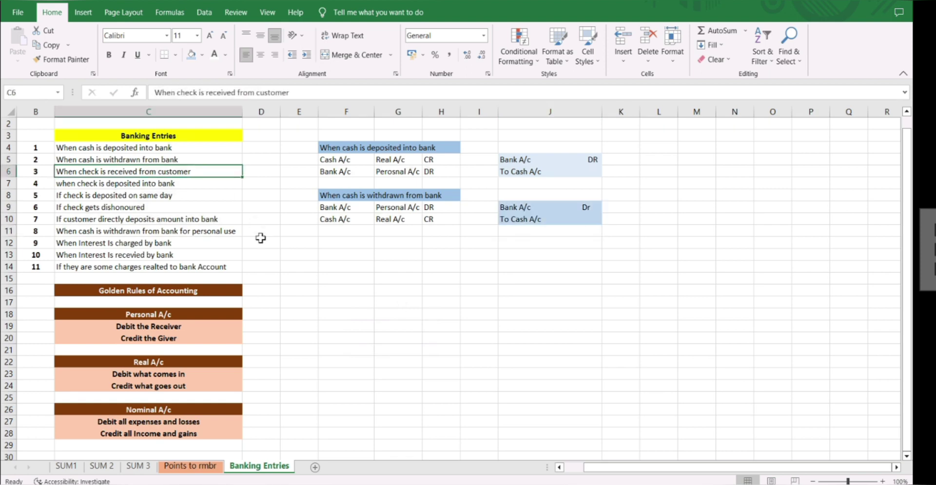
Copy the entry "When check is received from customer" from C6 to F12 and fill F12:H12 with light blue.
key("ctrl+c")
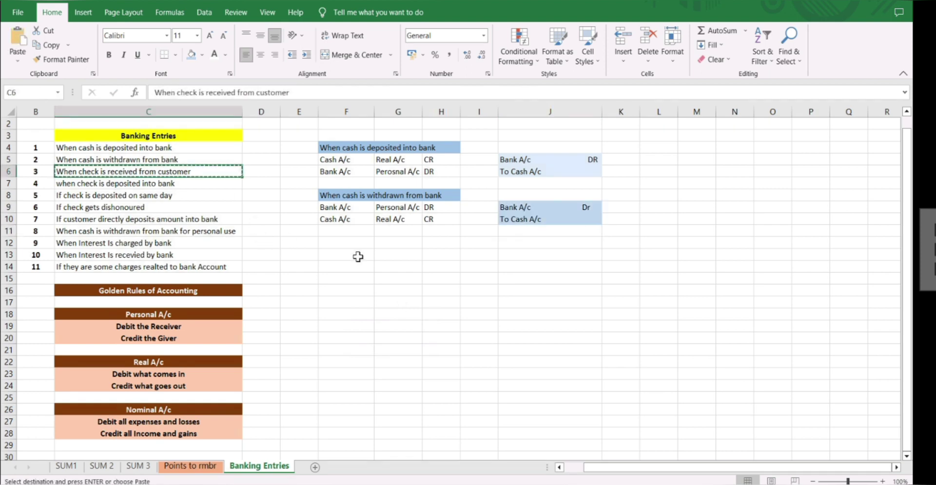
left_click(355, 247)
key("ctrl+v")
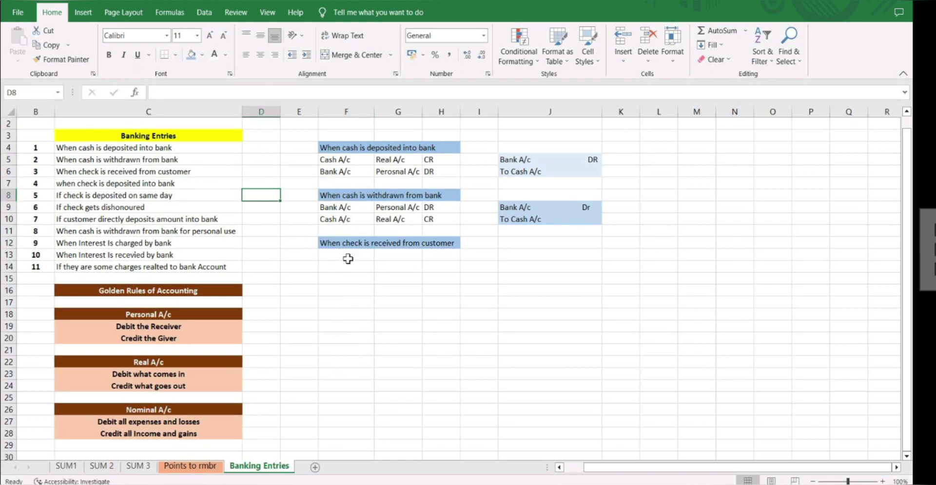
Under the heading for the check received from a customer, enter the account "Cheque in Hand A/c" in F13.
left_click_drag(348, 259, 360, 433)
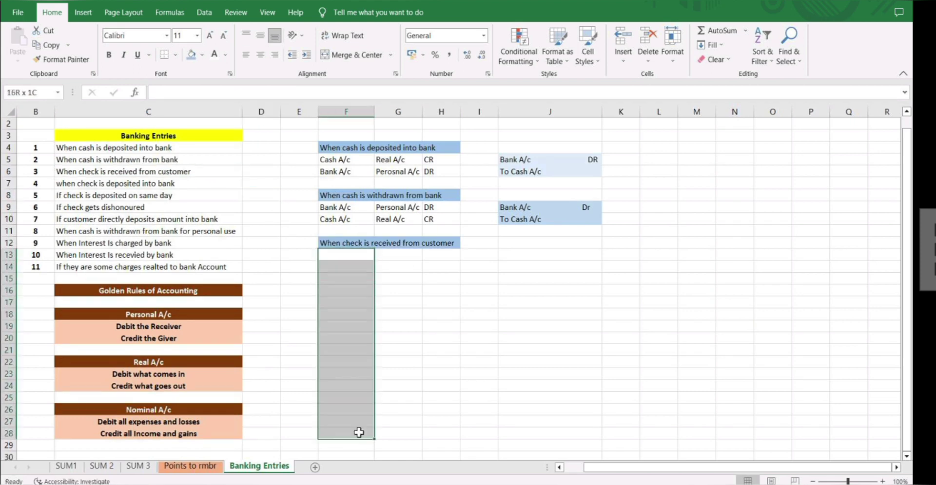
left_click(340, 253)
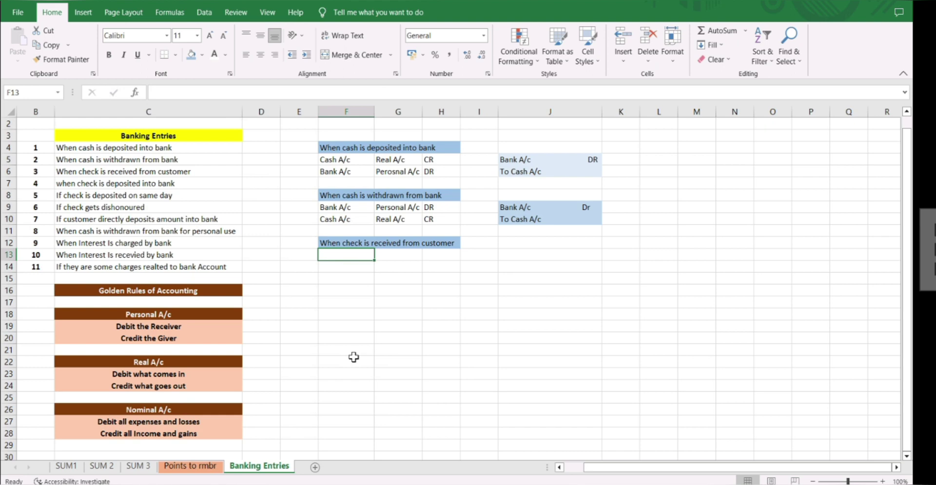
type("Che")
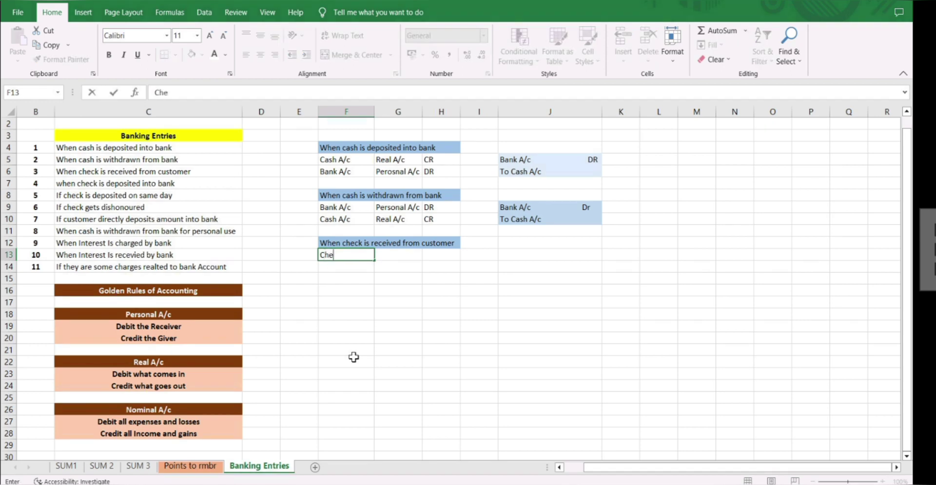
type("que in Hands A")
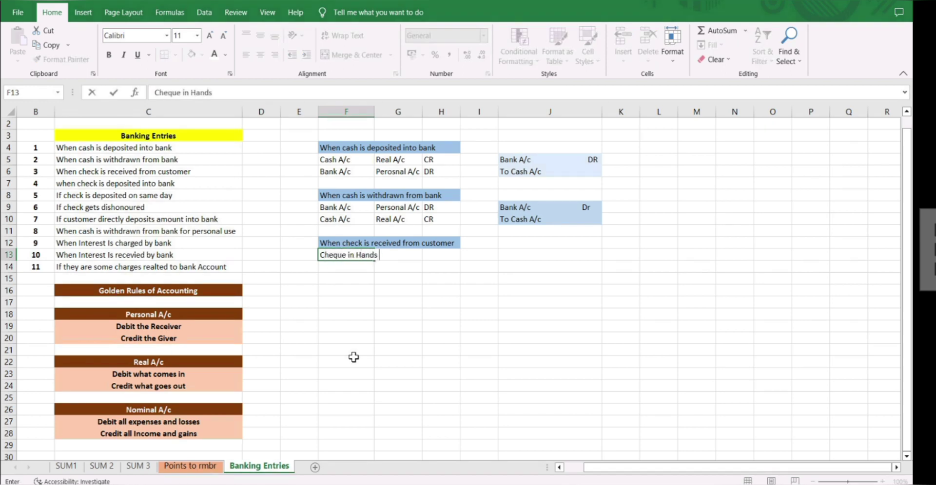
key("BackSpace")
key("BackSpace")
key("BackSpace")
type("A/c")
key("Return")
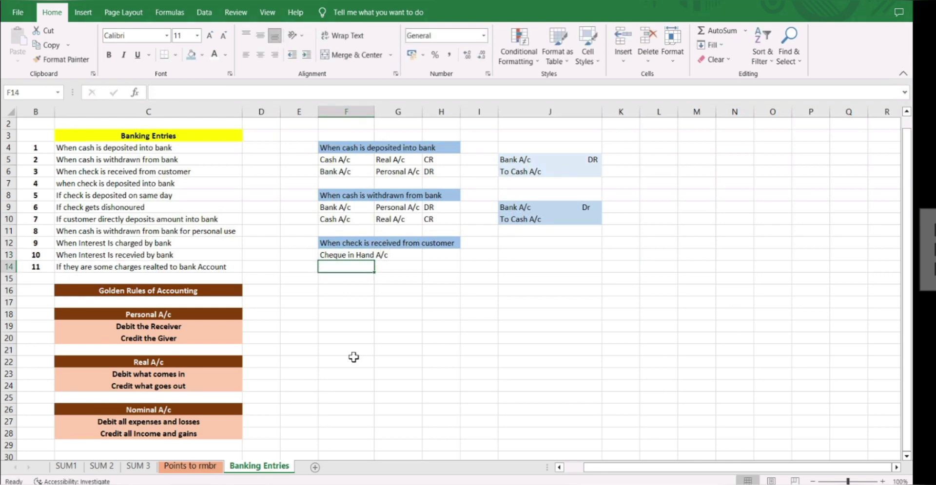
Enter the second account, "Customers A/c", in F14 for the check received from a customer.
type("Csutometd")
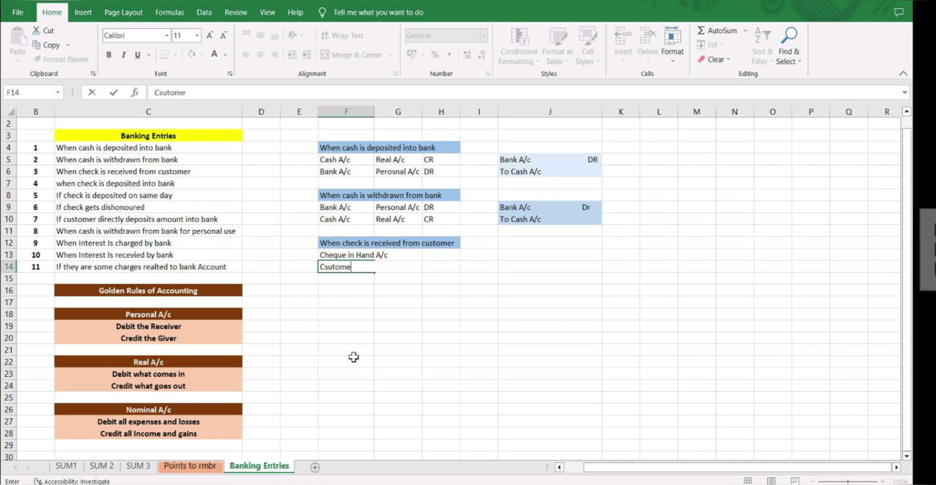
key("BackSpace")
key("BackSpace")
key("BackSpace")
type("ers A/c")
key("Tab")
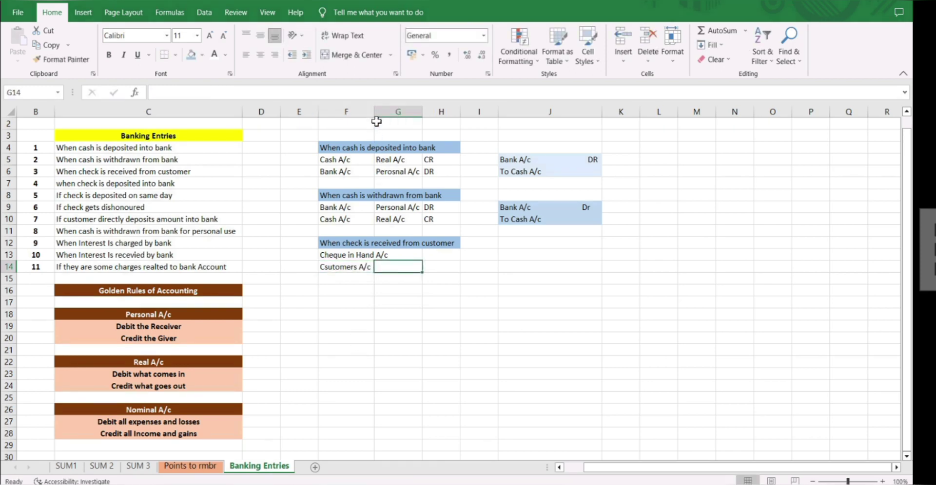
Widen column F to fit the account names, and enter the account types Real A/c in G13 and Personal A/c in G14.
left_click_drag(374, 111, 392, 111)
left_click(429, 252)
type("Rewala")
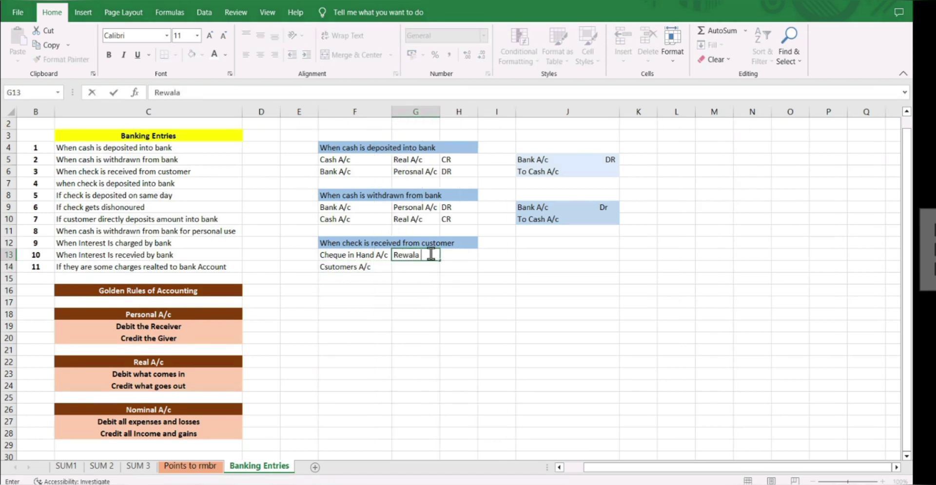
key("BackSpace")
key("BackSpace")
key("BackSpace")
key("BackSpace")
type("al")
left_click(399, 467)
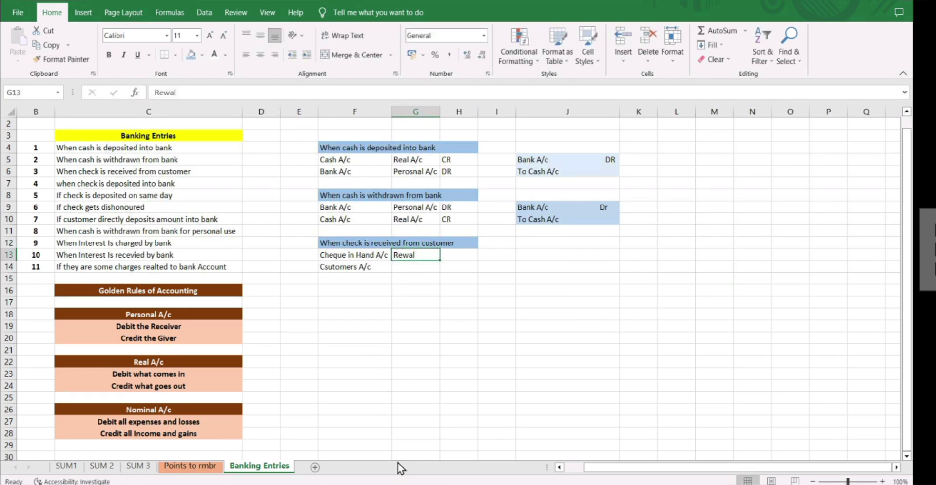
type("Real ")
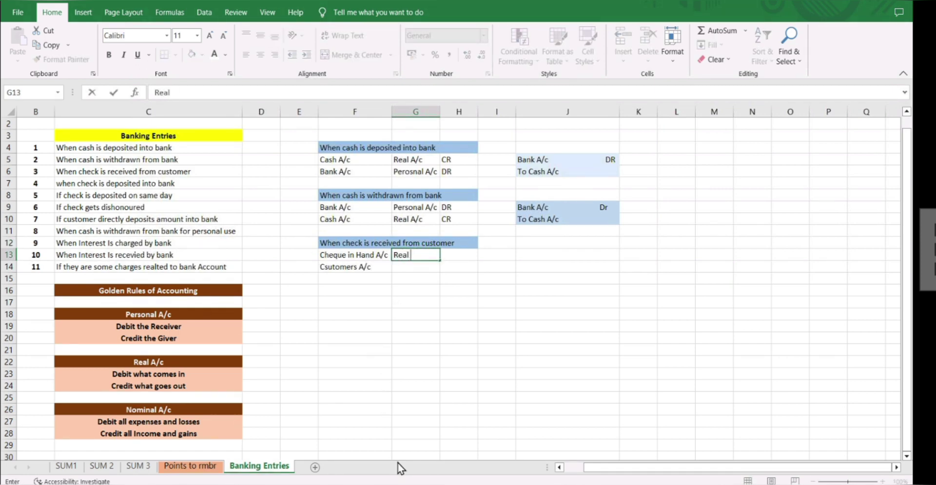
type("A/c")
key("Return")
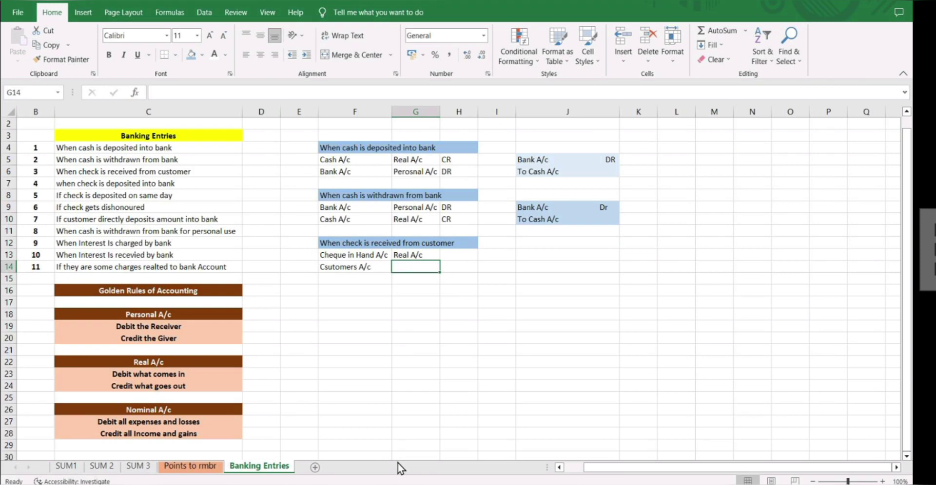
type("Persona")
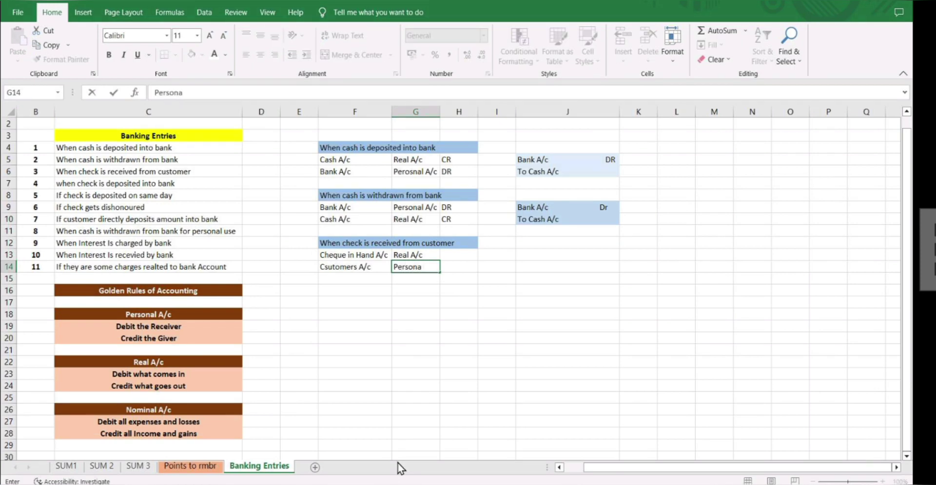
type("l A/c")
key("Tab")
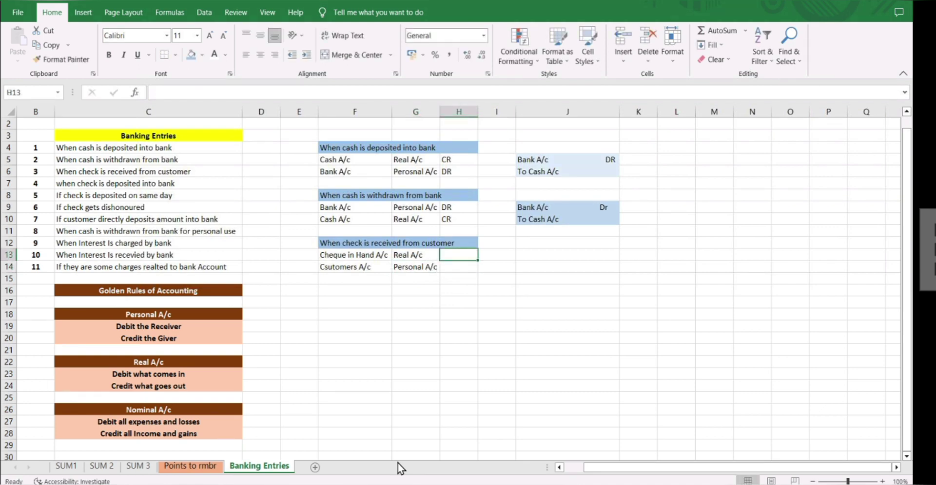
Enter the sides for the check-received entry: DR in H13 and CR in H14.
type("DR")
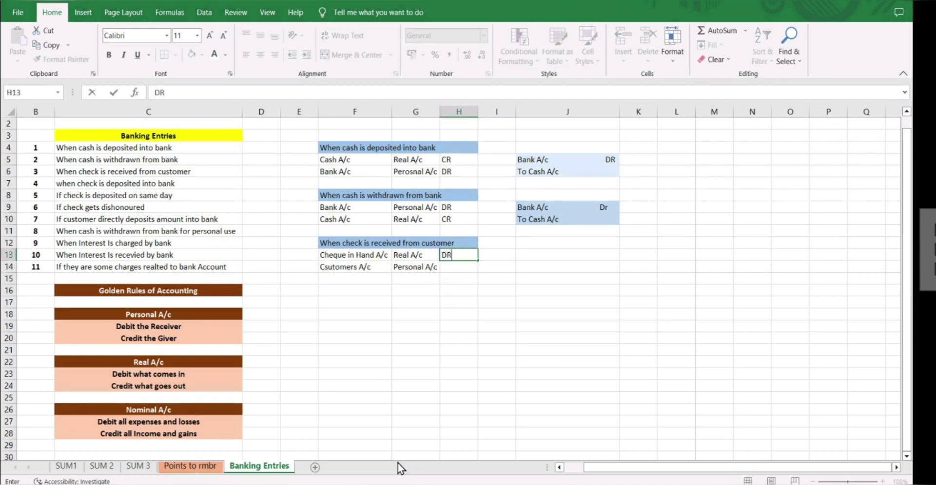
key("Return")
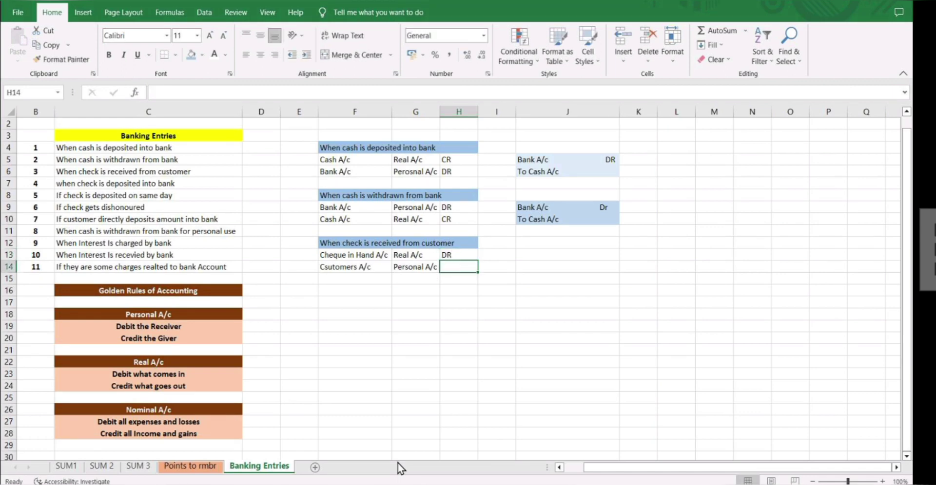
type("CR")
Enter the debit line "Cheque in hand A/c Dr" of the check-received journal entry in J13.
key("Right")
key("Right")
key("Up")
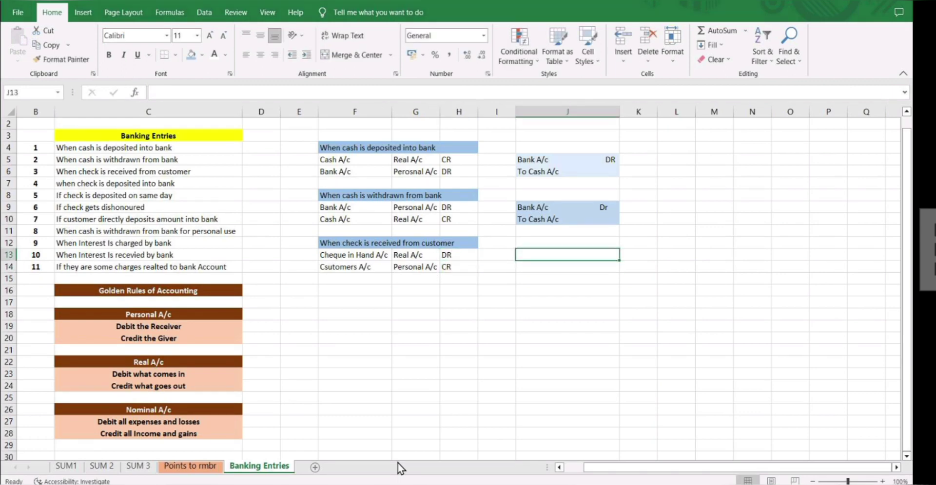
type("Chequ")
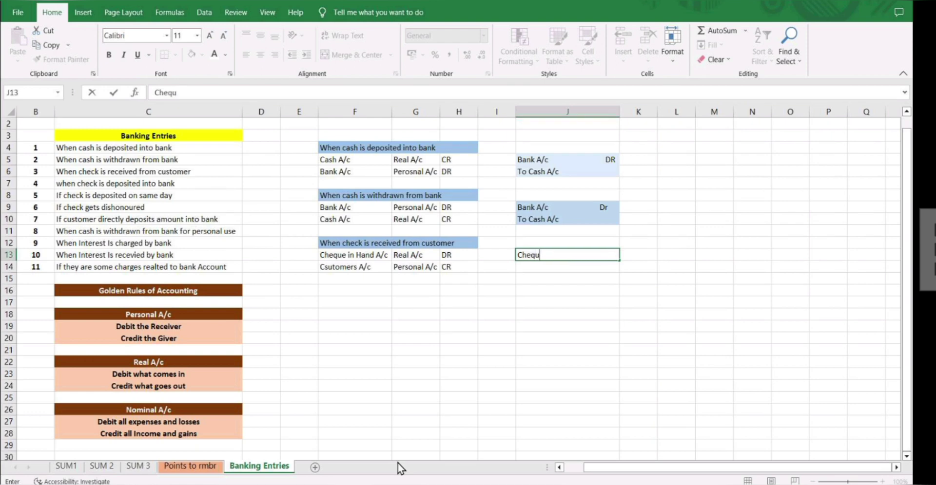
type("e in hand A")
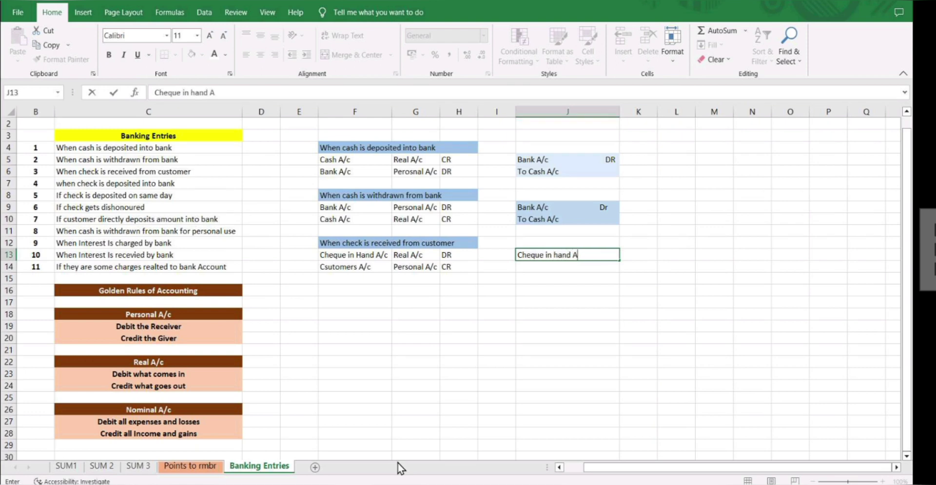
type("/c         Dr")
key("ctrl+Return")
key("Down")
Enter the credit line "To Customers A/c" in J14 and fill J13:J14 with light blue.
type("To C")
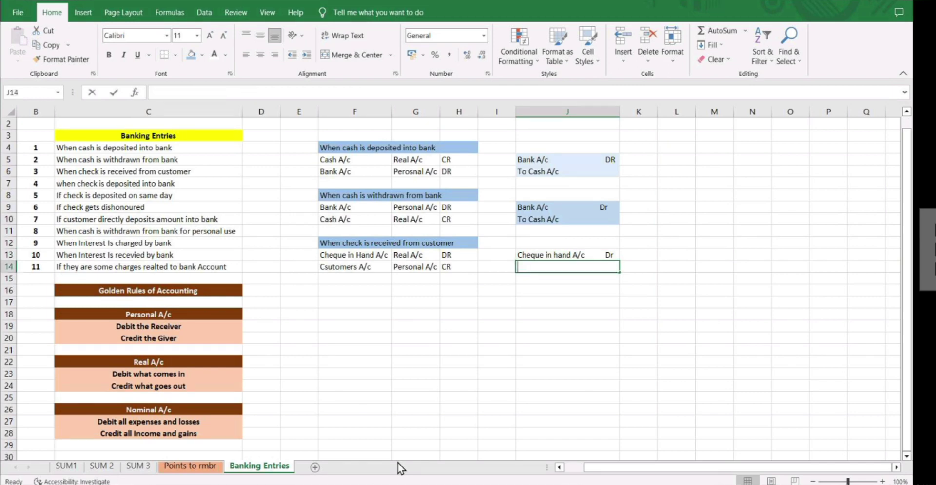
type("ustomrr")
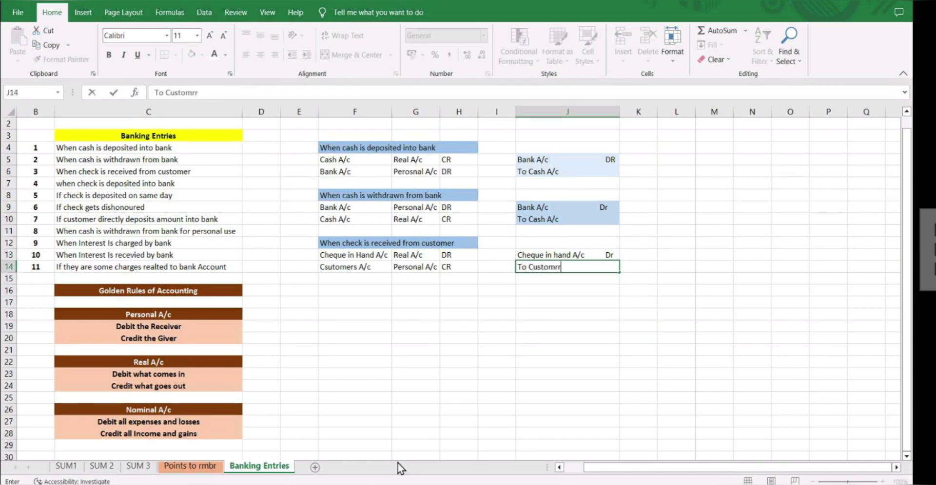
type("e")
key("BackSpace")
key("BackSpace")
type("ers A/c")
key("Return")
key("Return")
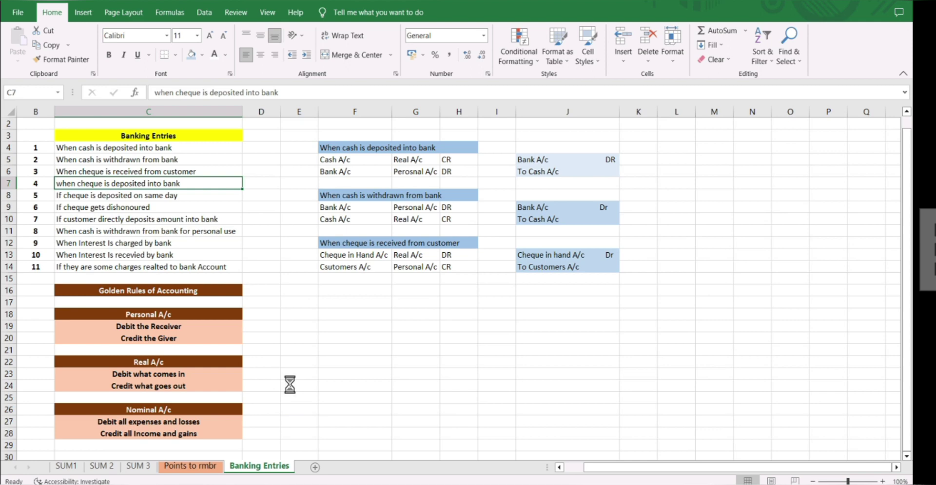
Copy the entry "when cheque is deposited into bank" from C7 to F16 and fill F16:H16 with light blue.
key("ctrl+c")
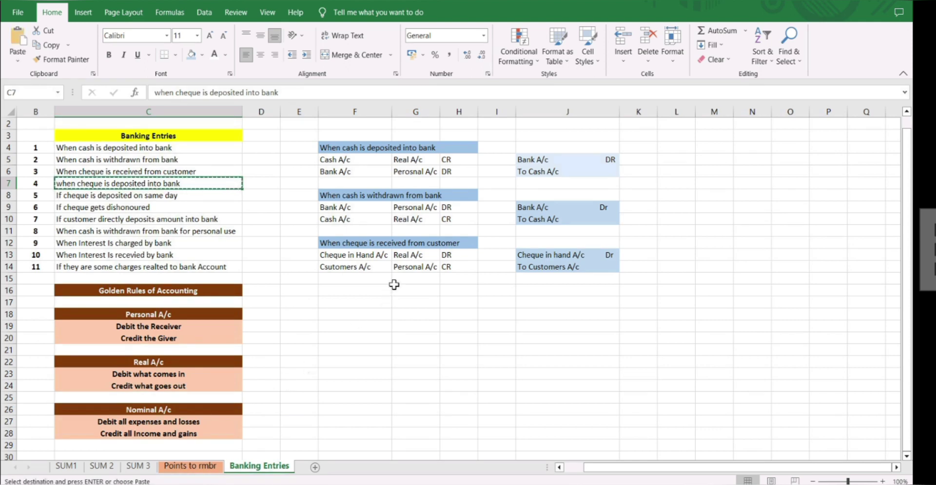
left_click(353, 288)
key("ctrl+v")
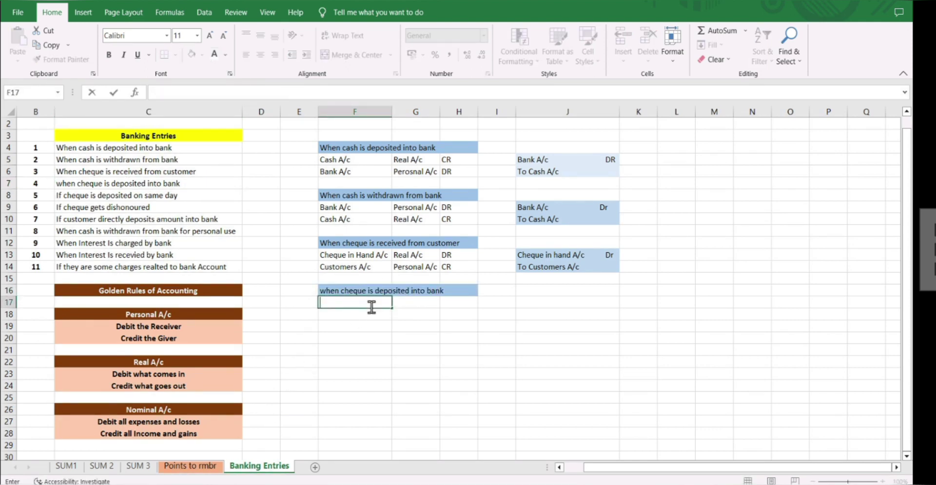
Under the cheque-deposit heading, enter the accounts "Banks A/c" in F17 and "Cheque in hand A/c" in F18.
type("BAnks A/c")
key("Return")
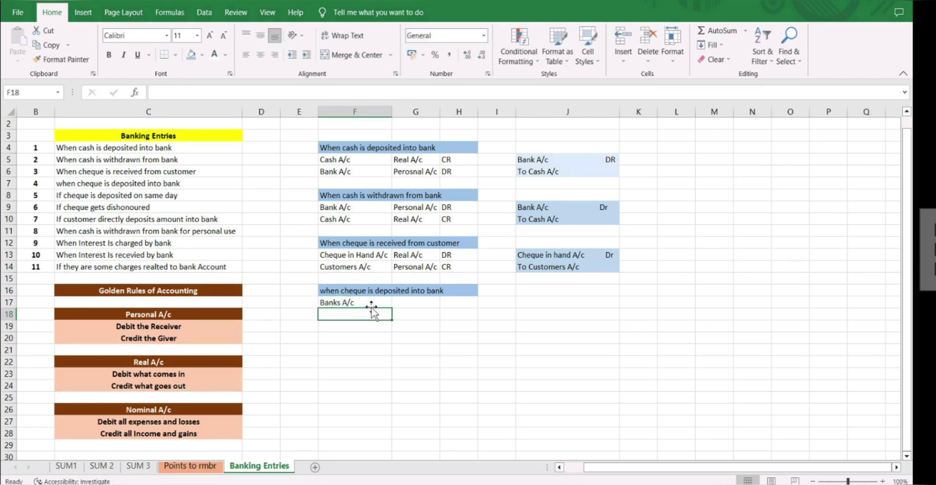
type("Cheque ")
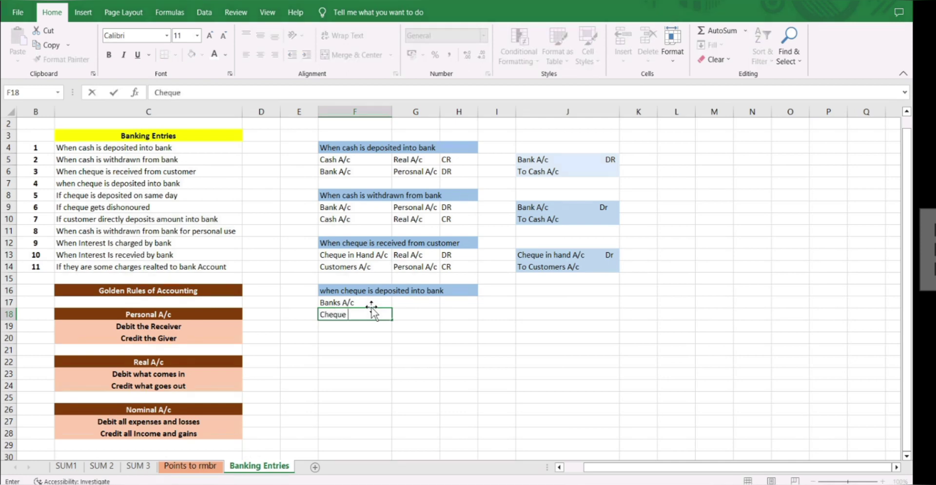
type("in hand A/c")
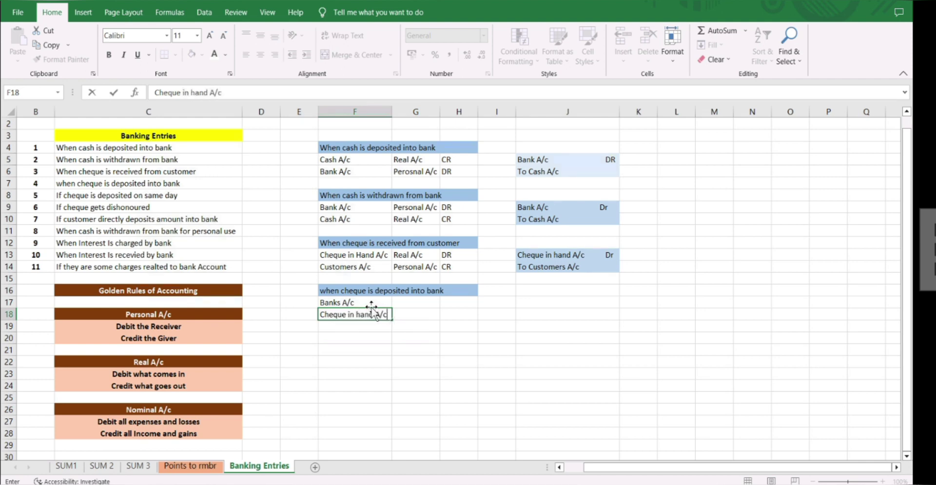
Enter the account types for the cheque deposit: "Real A/c" in G18 and "Personal A/c" in G17.
key("Tab")
type("Real A")
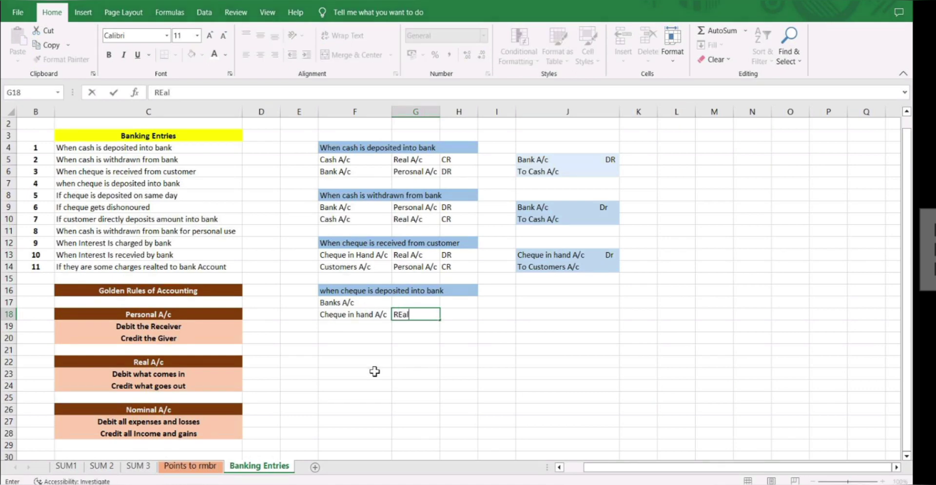
type("/c")
key("Up")
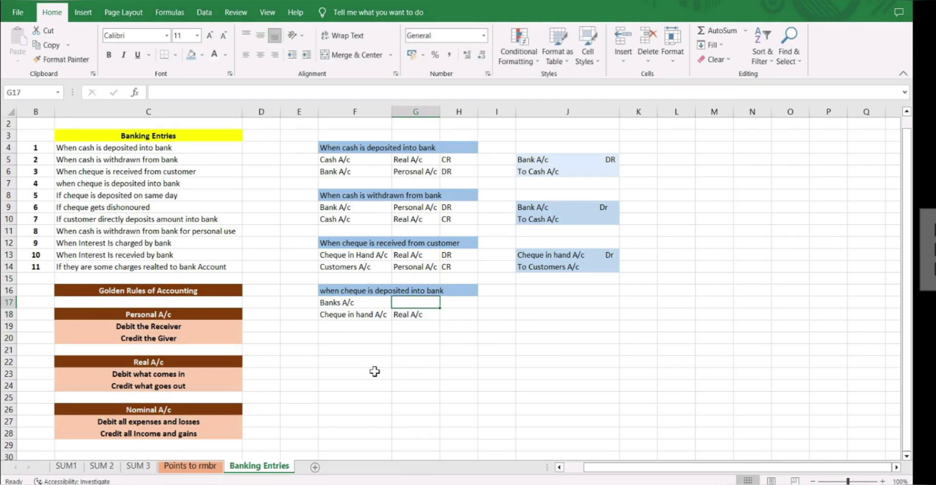
type("Personal ")
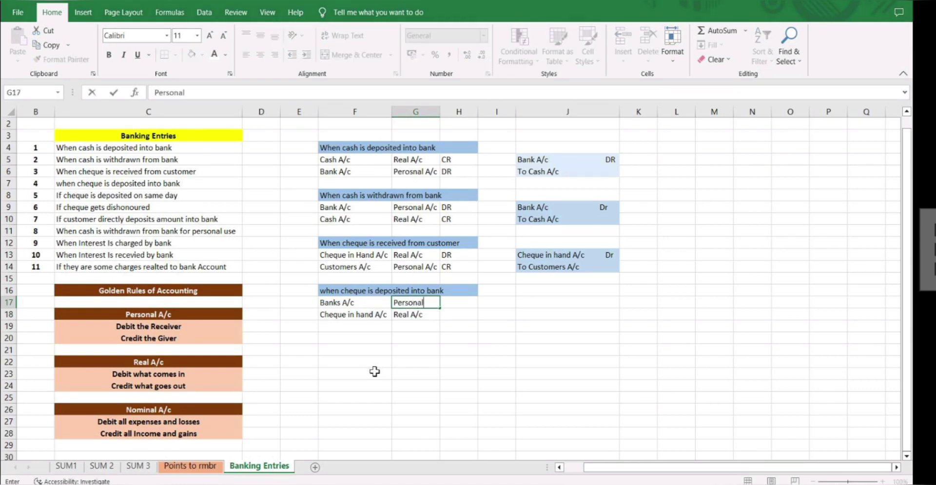
type("A/c")
key("Right")
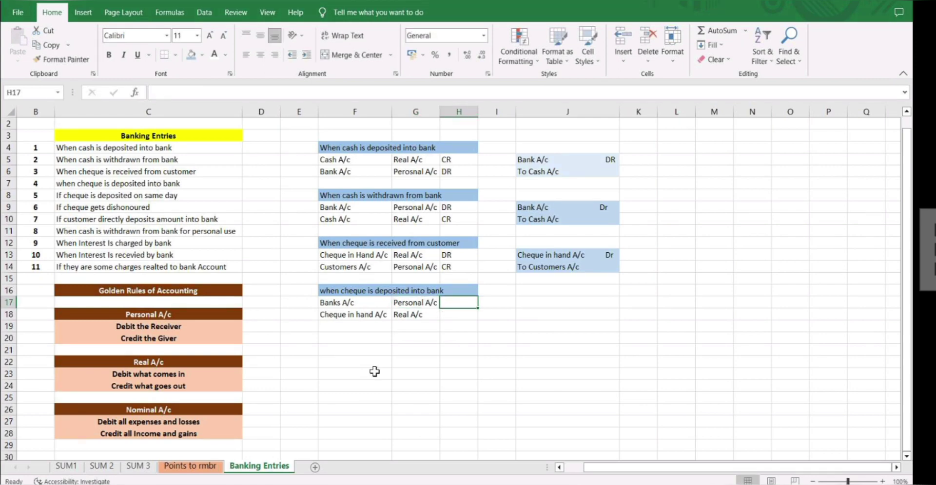
Mark the Banks A/c row as "DR" in H17 and the Cheque in hand A/c row as "CR" in H18.
type("DR")
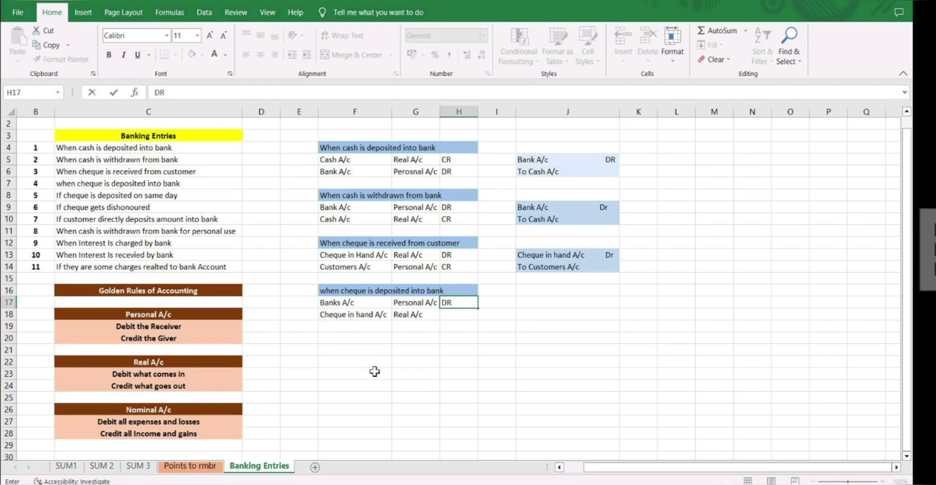
key("Return")
type("CR")
key("Right")
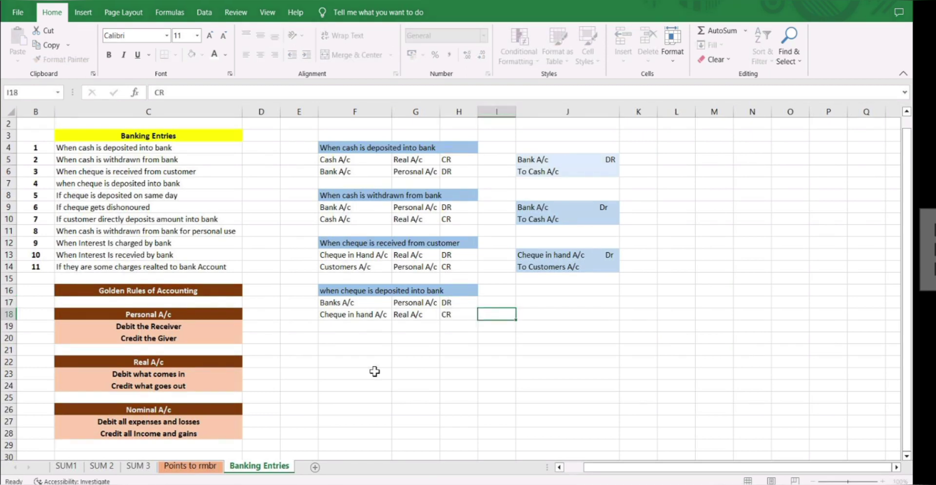
Enter the journal entry "Bank A/c DR" in J17 and "To Cheque in hand A/c" in J18, and fill J17:J18 with light blue.
key("Right")
key("Up")
type("Bank")
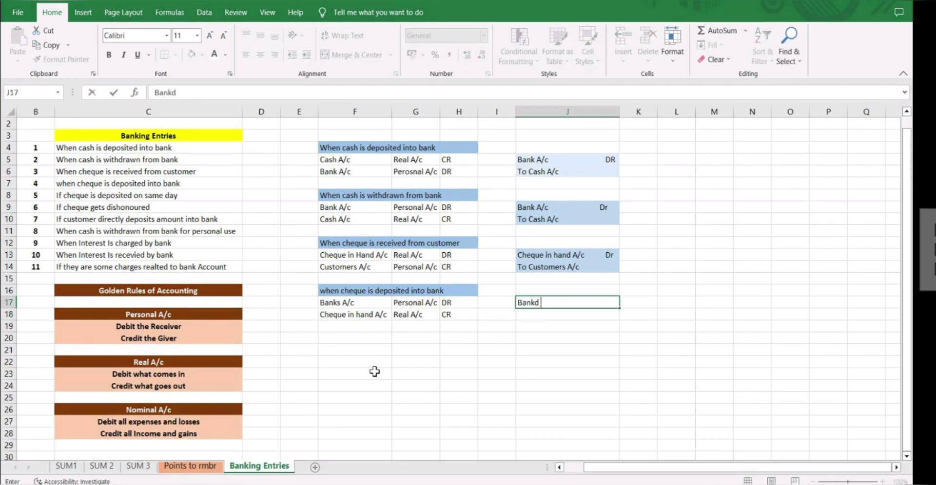
type("  A/c                                DR")
key("Return")
type("To ")
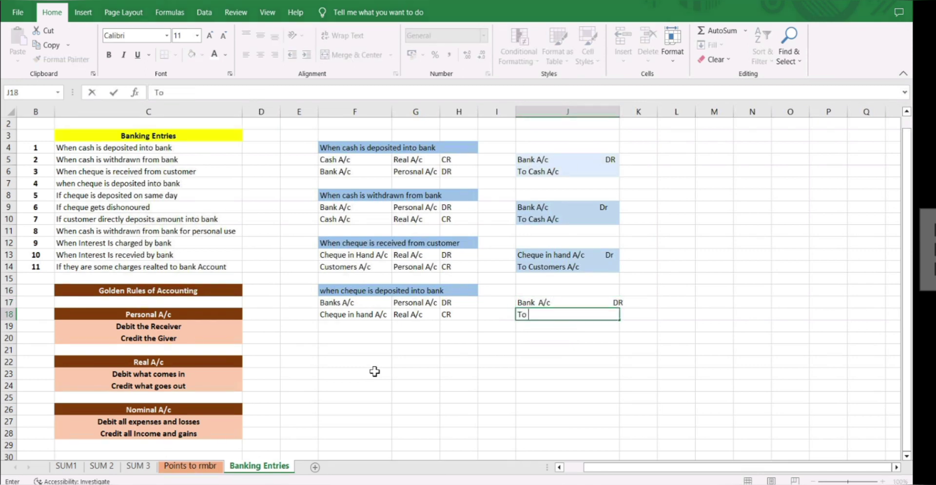
type("Cheque in hand A/c")
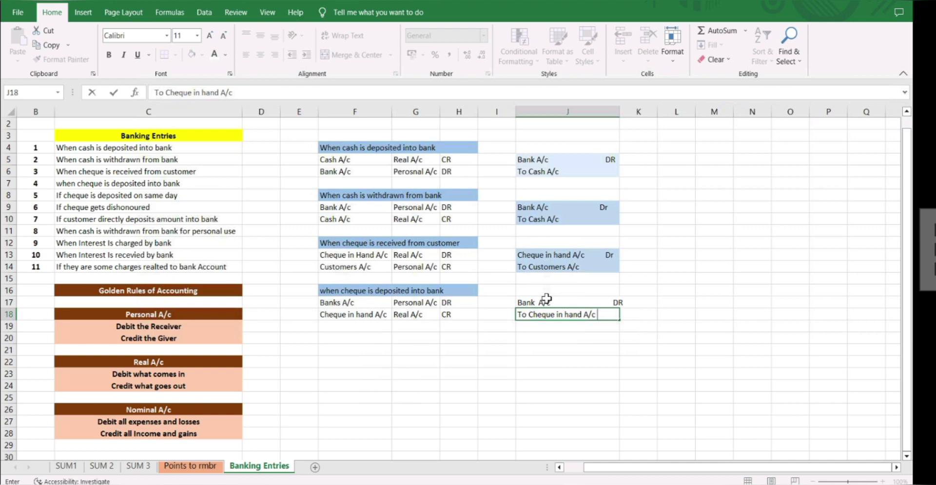
left_click_drag(545, 300, 548, 309)
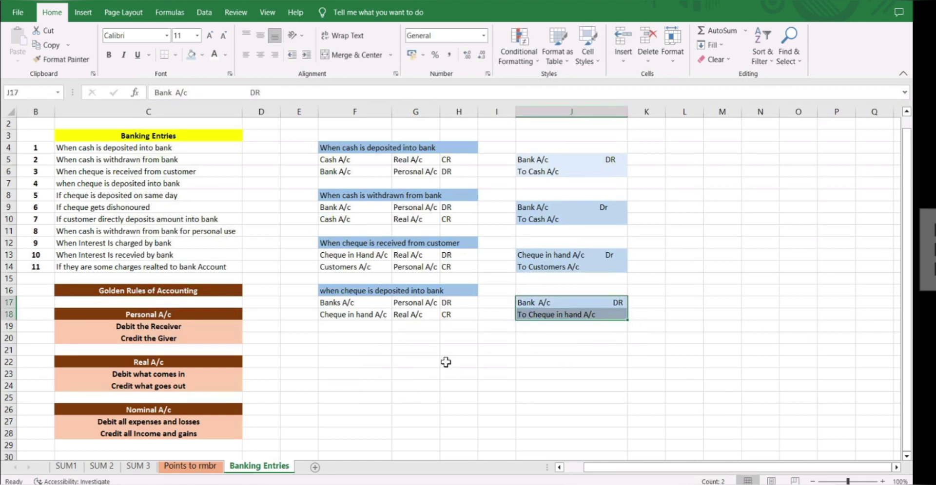
left_click(446, 361)
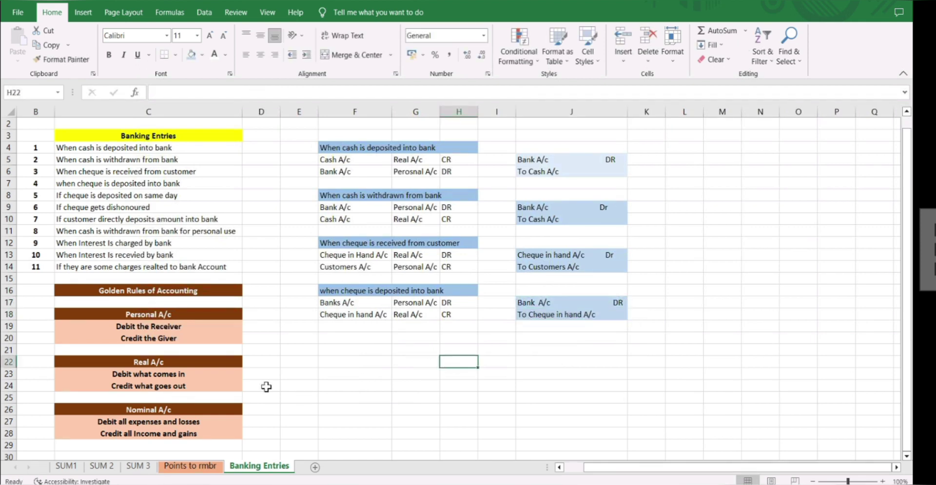
Copy the entry "If cheque is deposited on same day" from C8 to F20 and fill F20:H20 with light blue.
left_click(158, 197)
key("ctrl+c")
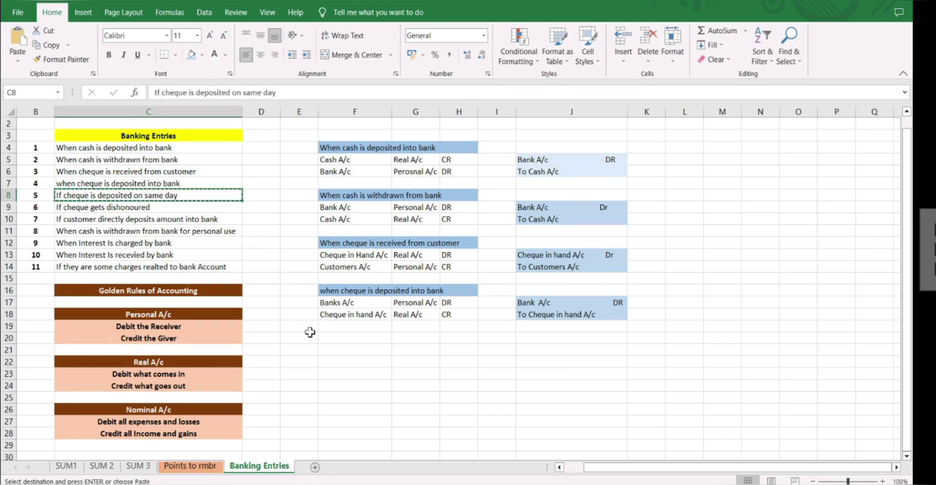
left_click(333, 339)
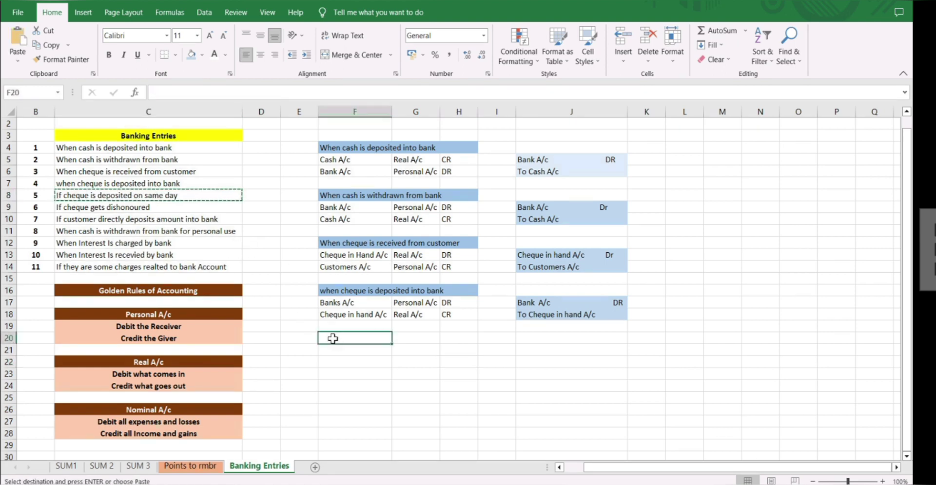
key("ctrl+v")
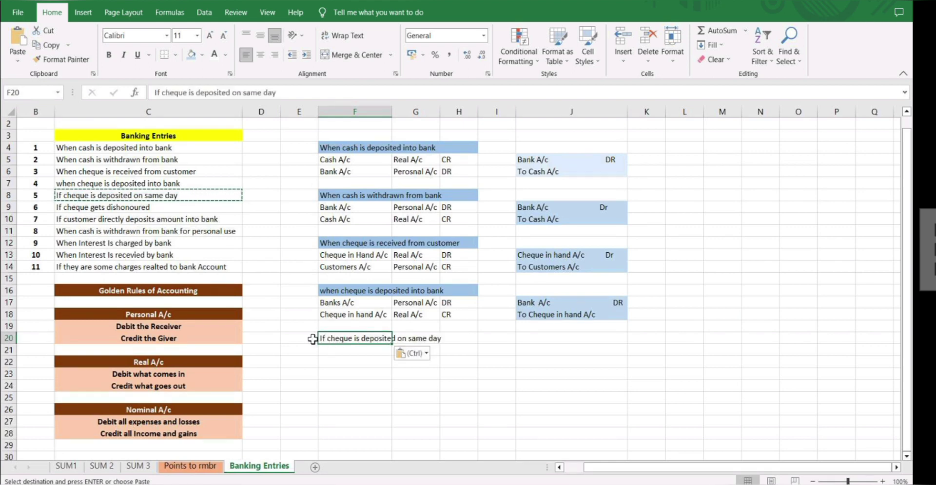
left_click_drag(322, 339, 415, 337)
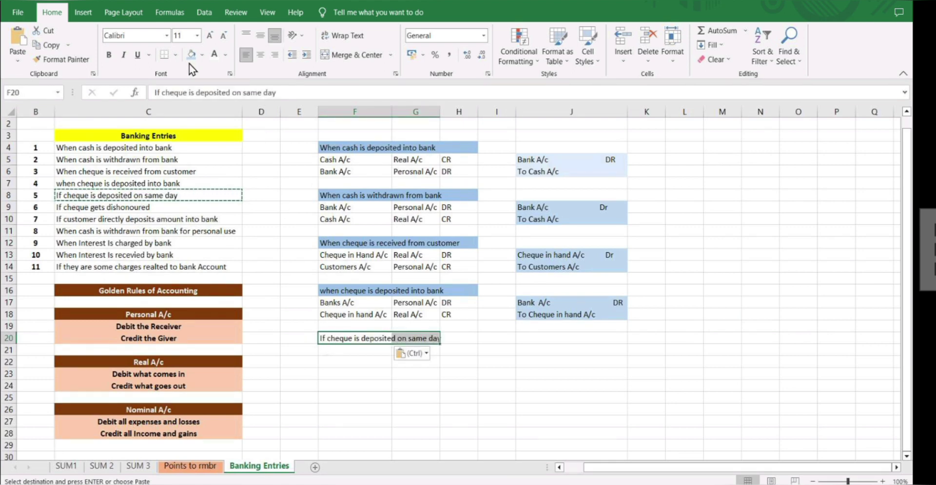
left_click(202, 55)
left_click(262, 104)
key("Return")
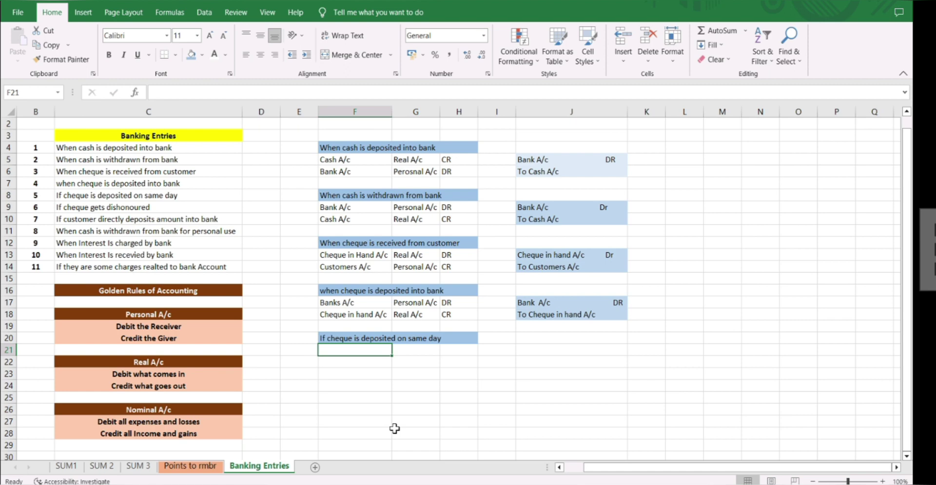
Under the same-day deposit heading, enter the accounts "Bank A/c" in F21 and "Customers A/c" in F22.
type("Bank A/c")
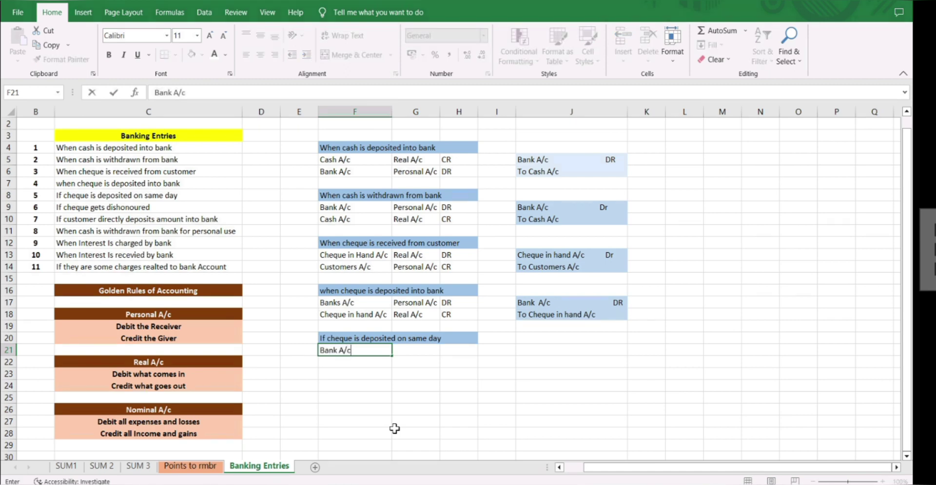
key("Return")
type("Customers")
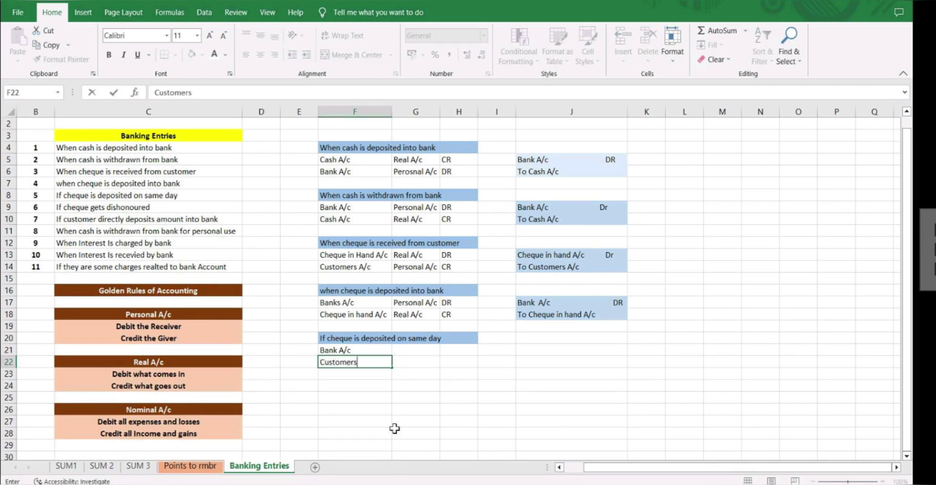
type(" A/c")
key("Tab")
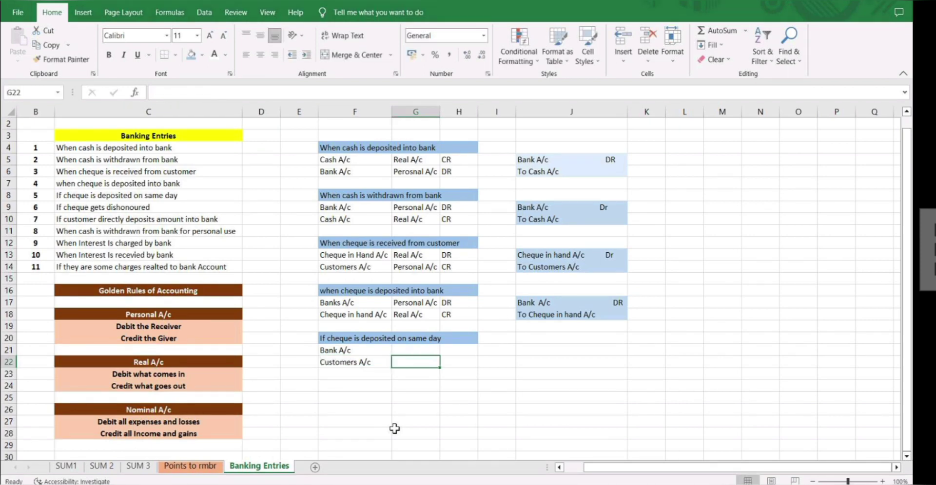
Enter the account type "Personal A/c" in G21 and copy it down to G22.
key("Up")
type("Peronsla")
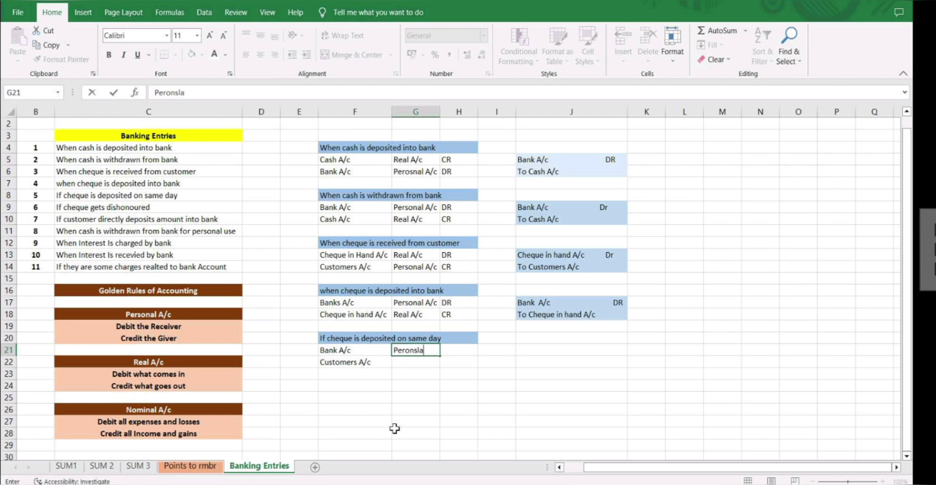
key("BackSpace")
key("BackSpace")
key("BackSpace")
key("BackSpace")
key("BackSpace")
type("sonal A/c")
key("Return")
key("ctrl+d")
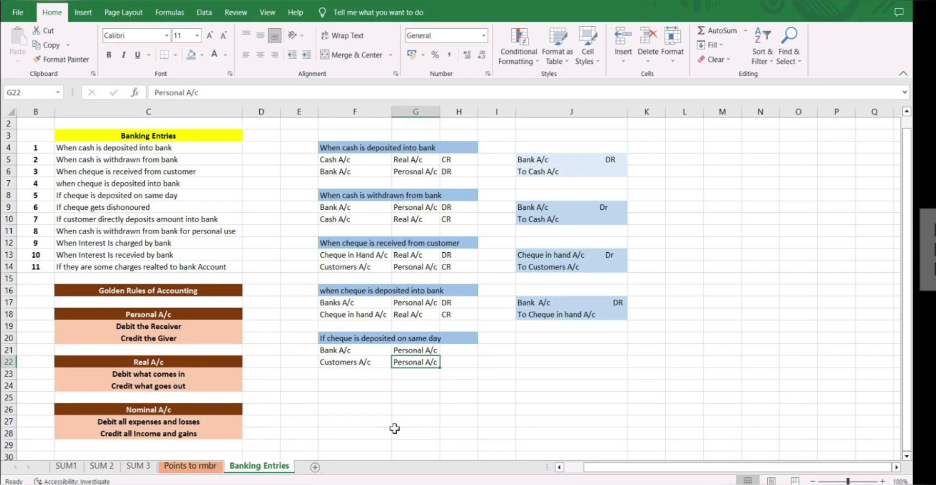
Mark the same-day deposit's Bank A/c as "DR" in H21 and Customers A/c as "CR" in H22.
key("Right")
key("Up")
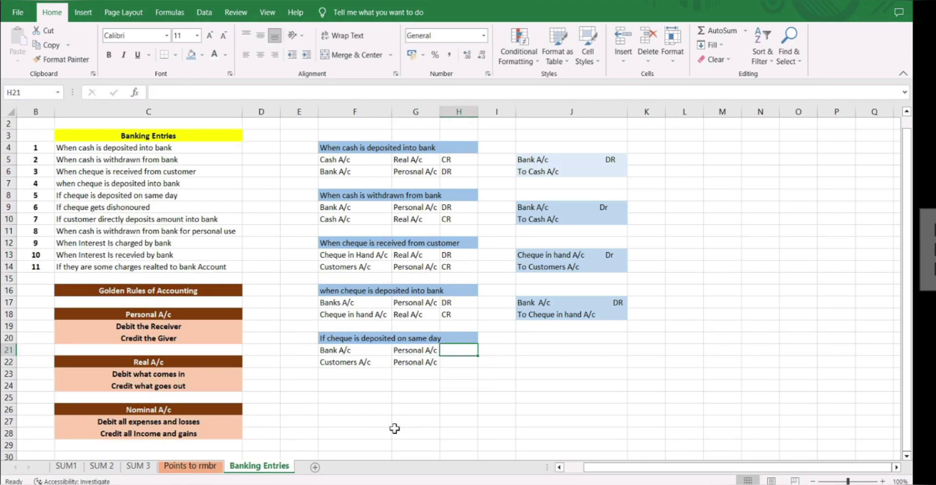
type("DR")
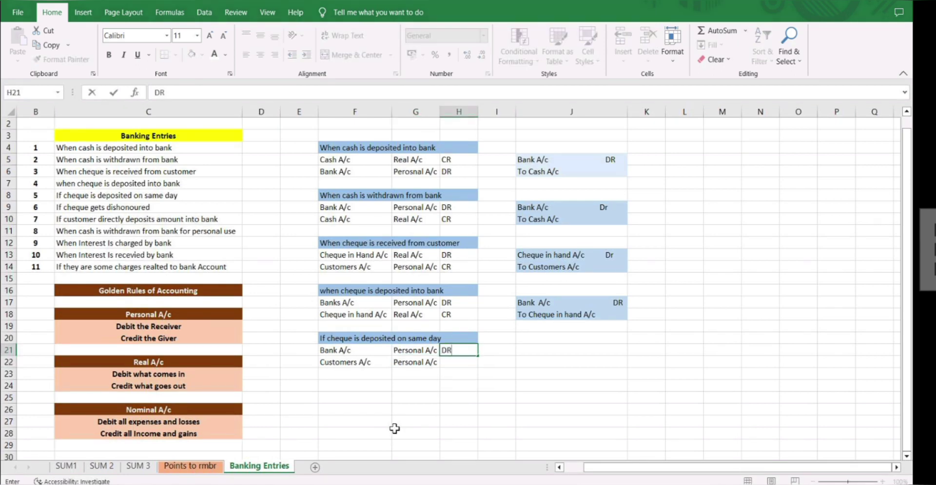
key("Return")
type("CR")
key("Right")
key("Right")
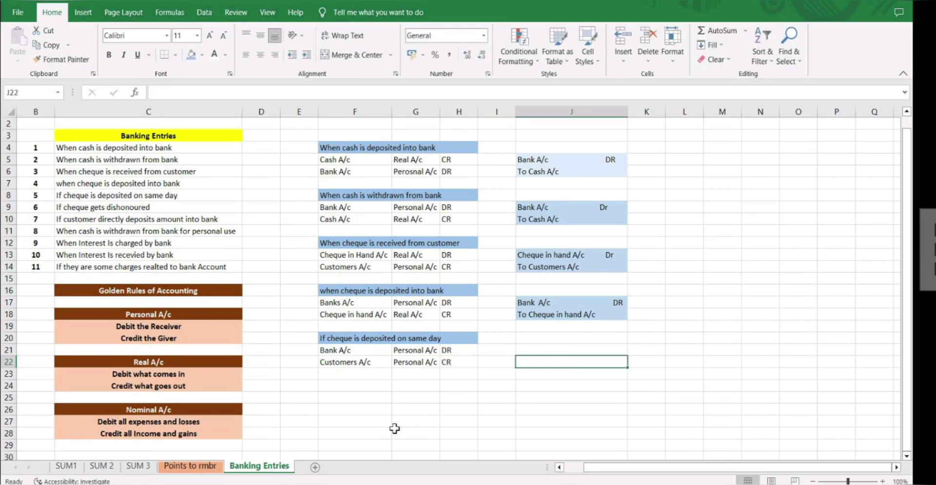
key("Left")
key("Left")
key("Left")
key("Left")
key("Right")
key("Right")
key("Right")
key("Right")
Enter the journal entry "Bank A/c DR" in J21 and "To Customers A/c" in J22, and fill J21:J22 with light blue.
key("Up")
type("Bank A")
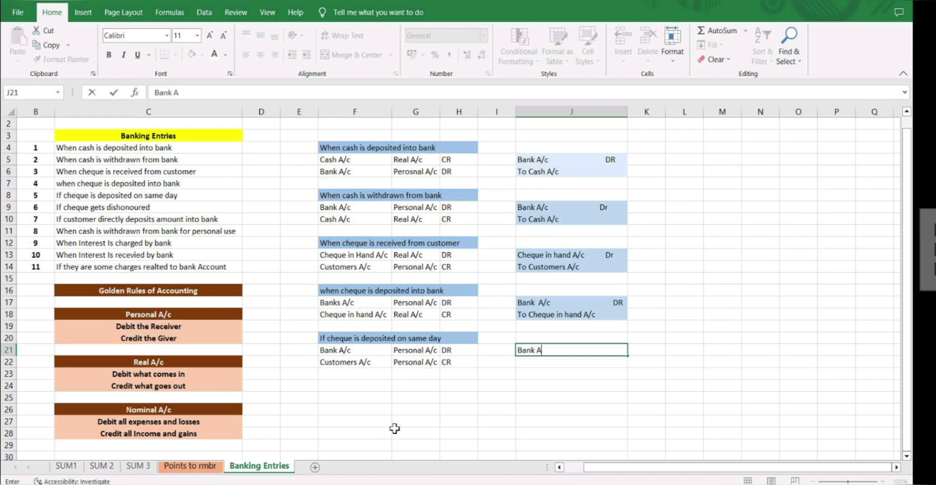
type("/c                    DR")
key("Return")
type("To")
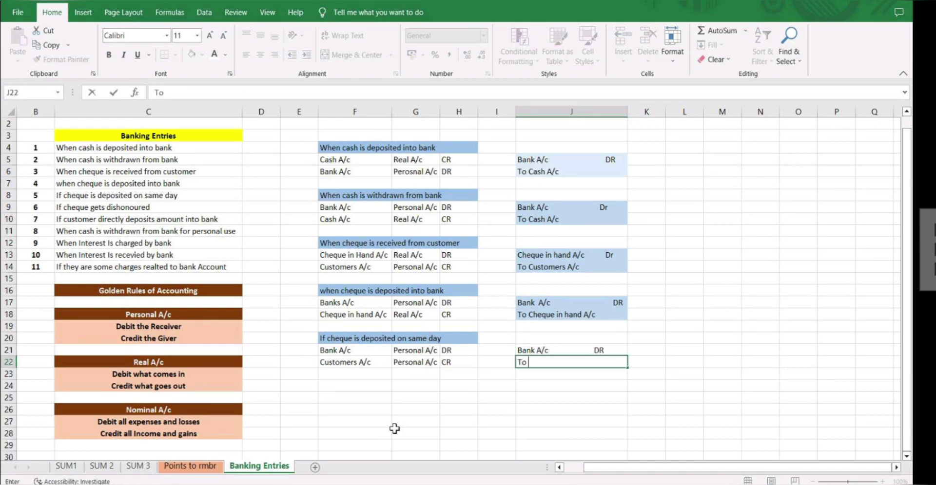
type(" Csustomers A/c")
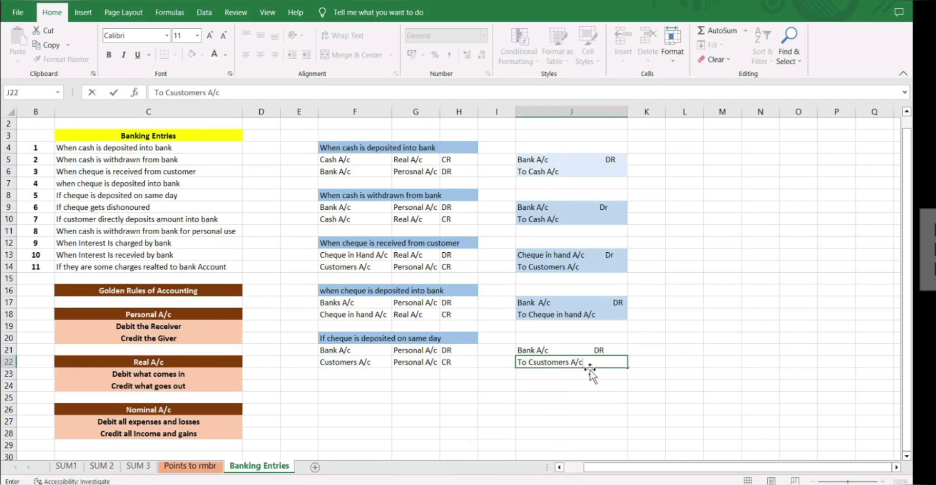
key("Return")
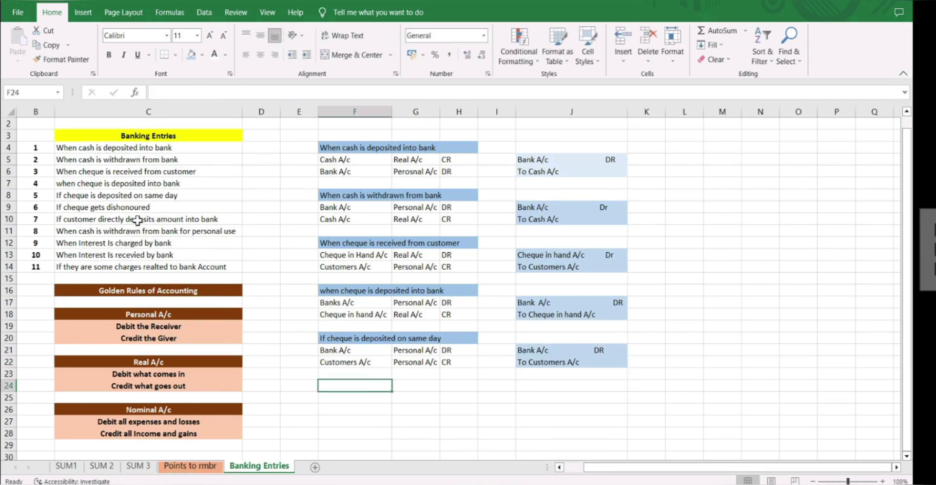
Copy the entry "If cheque gets dishonoured" from C9 to F24 and fill F24:H24 with light blue.
left_click(132, 208)
key("ctrl+c")
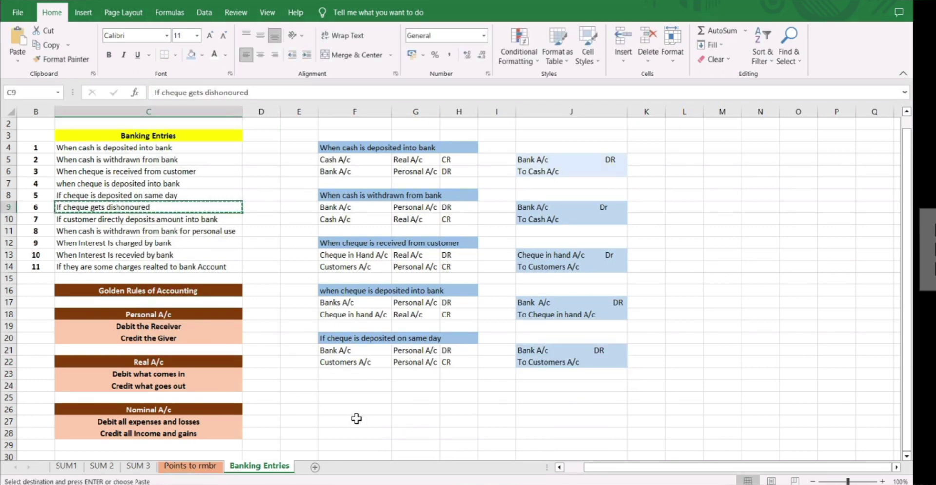
left_click(342, 391)
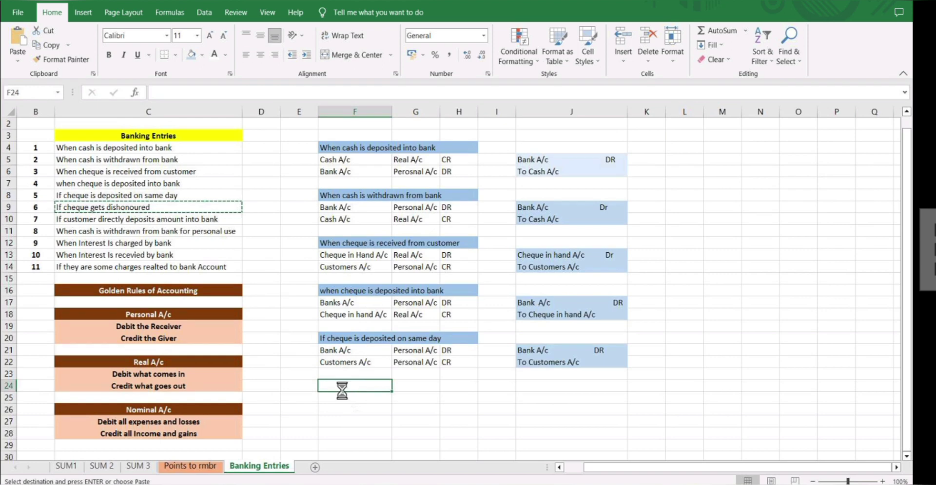
key("ctrl+v")
left_click_drag(332, 386, 460, 385)
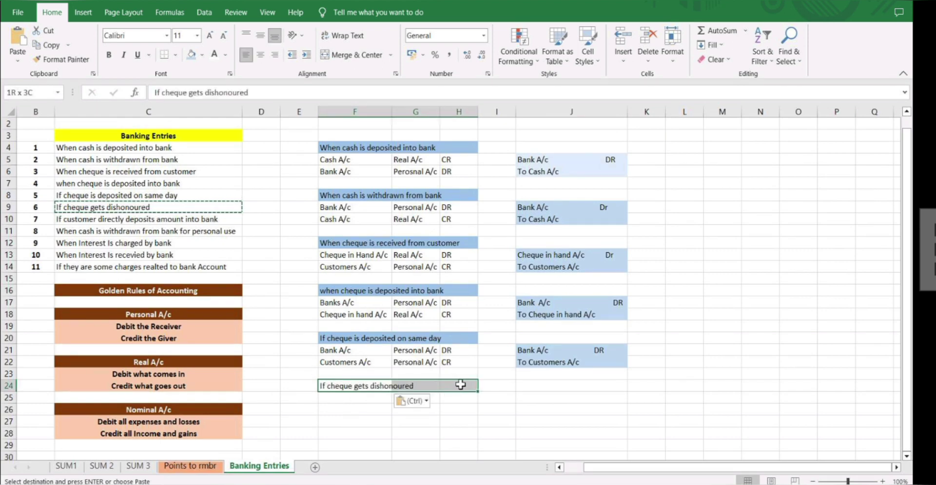
left_click(202, 55)
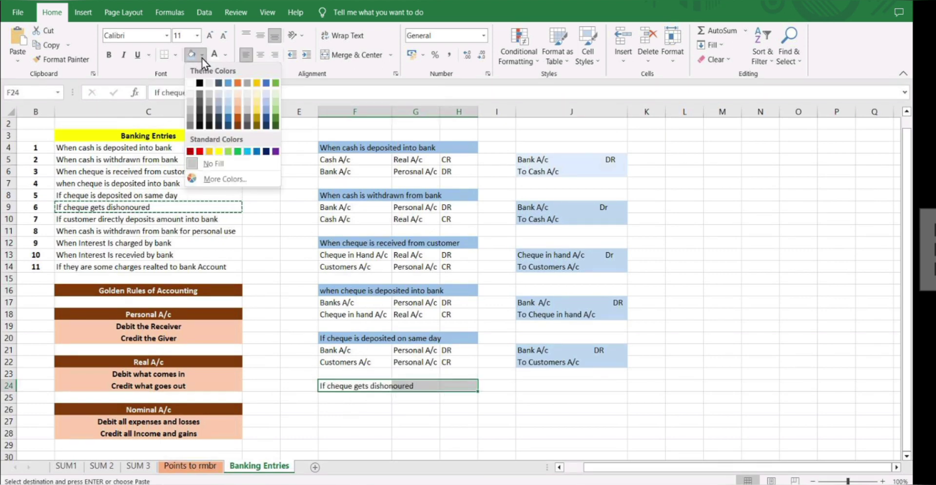
left_click(228, 121)
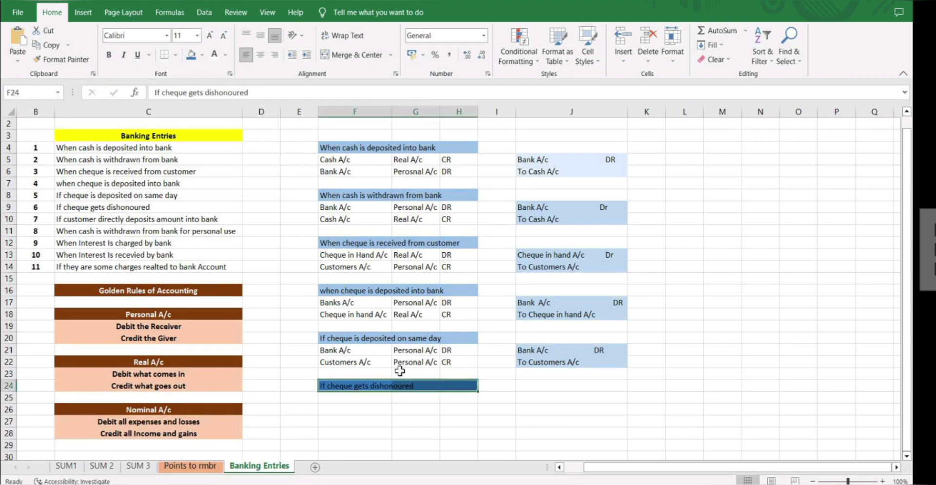
left_click(202, 55)
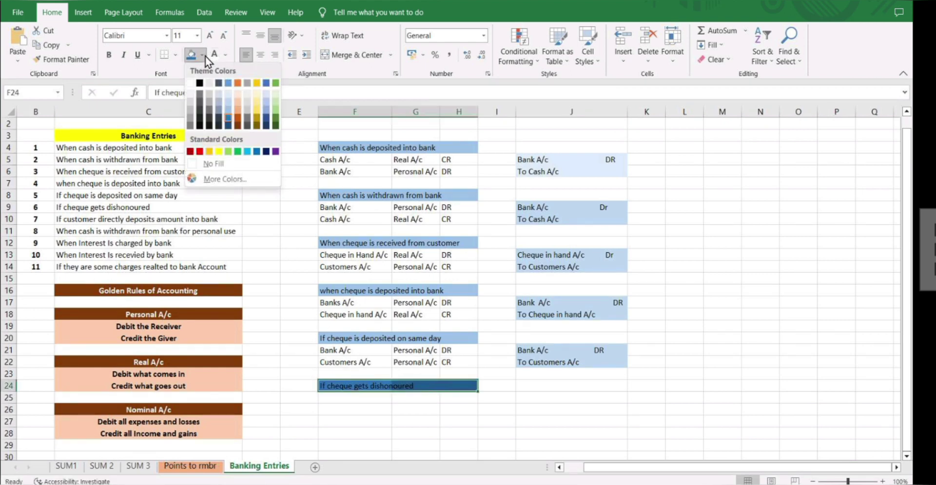
left_click(230, 114)
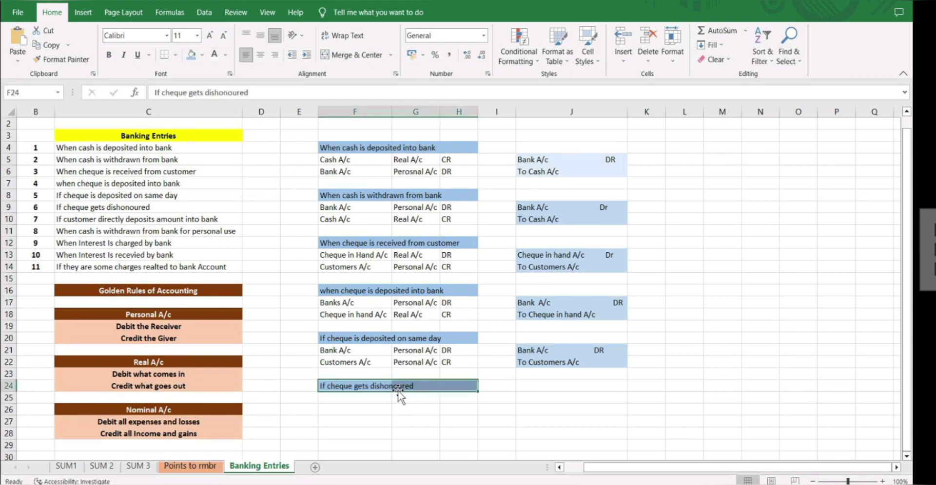
Enter the dishonoured cheque's accounts, "Bank A/c" in F25 and "Customers A/c" in F26.
left_click(364, 415)
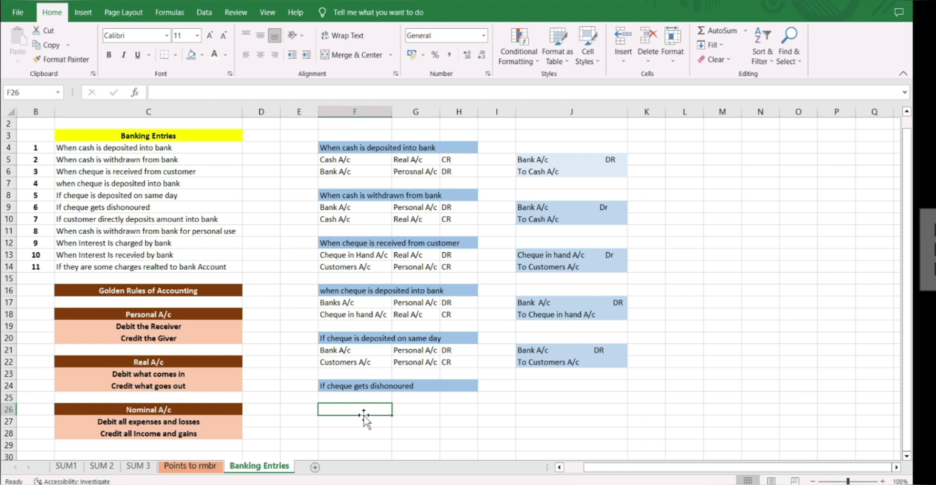
key("Up")
type("Banl")
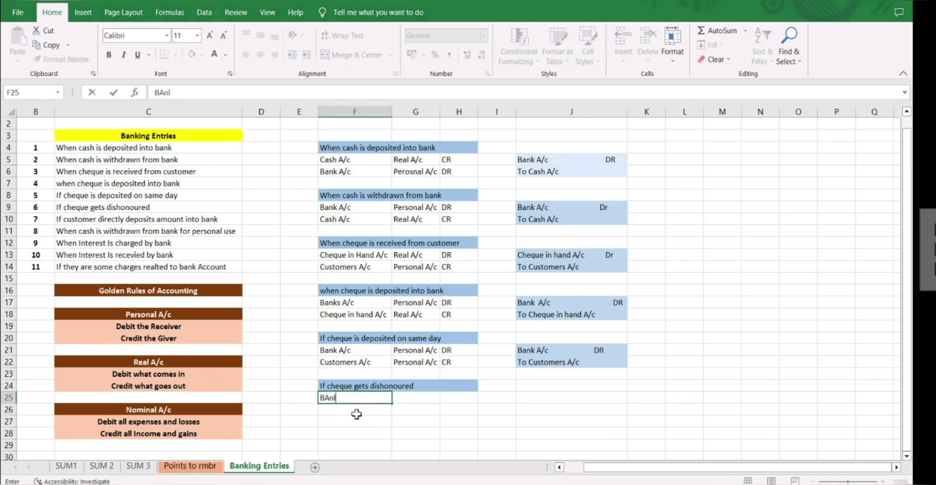
type("k A/c")
key("Return")
type("Cas")
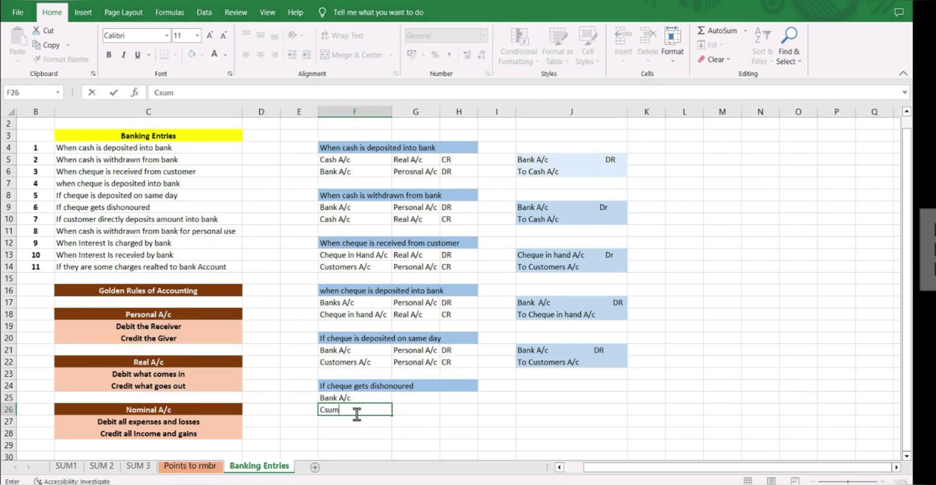
key("BackSpace")
key("BackSpace")
type("s")
key("BackSpace")
type("usto")
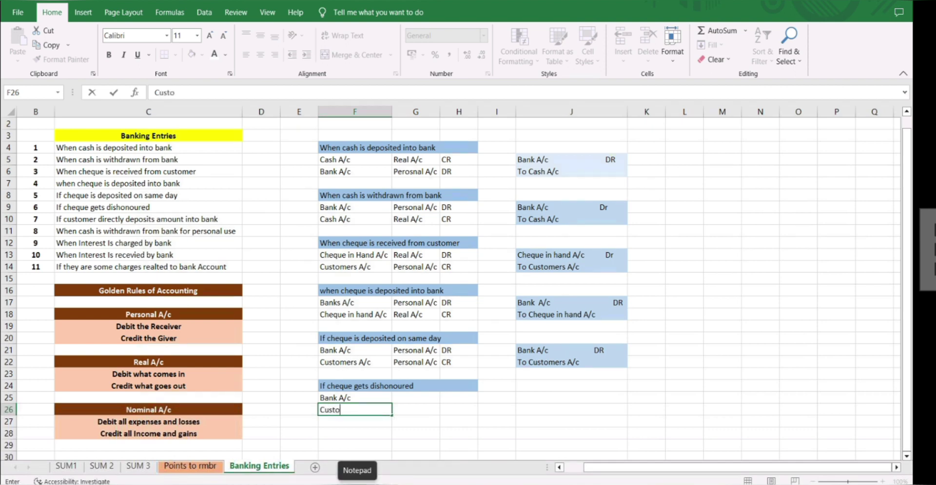
type("mers A/c")
Enter the account type "Personal A/c" in G25 and copy it down to G26.
left_click(415, 397)
type("Per")
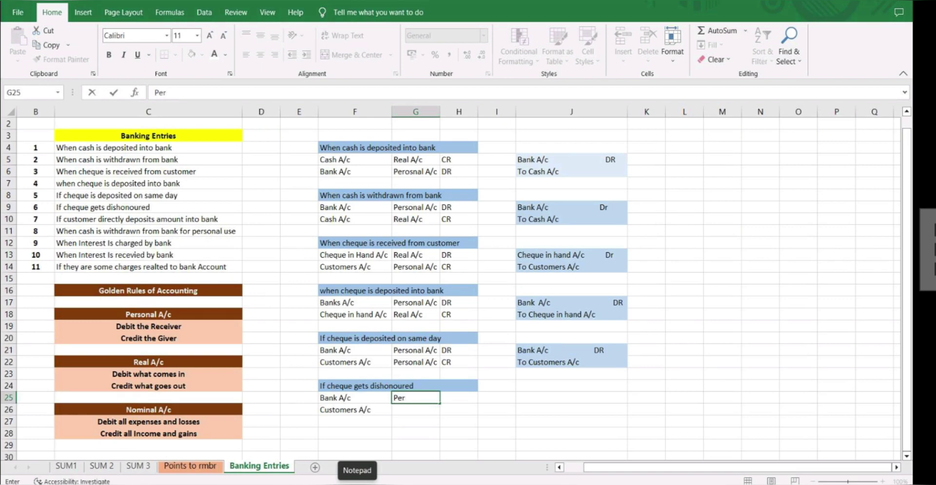
type("sonal A/c")
key("Return")
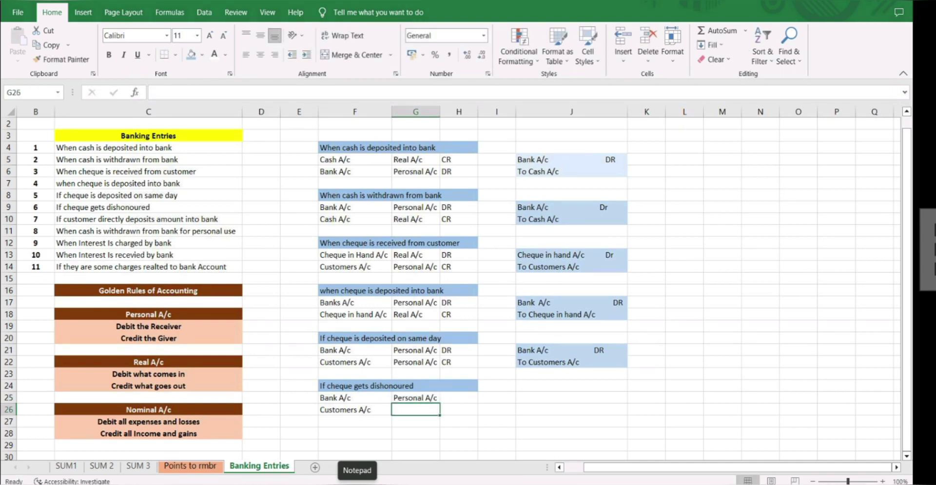
key("ctrl+d")
Mark the dishonoured cheque's Bank A/c as "Dr" in H25 and Customers A/c as "CR" in H26.
left_click(458, 398)
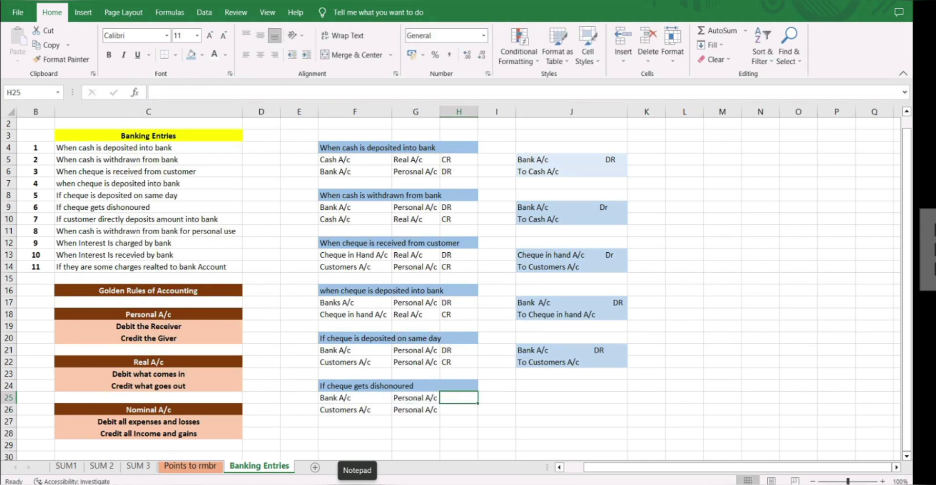
left_click_drag(529, 353, 557, 365)
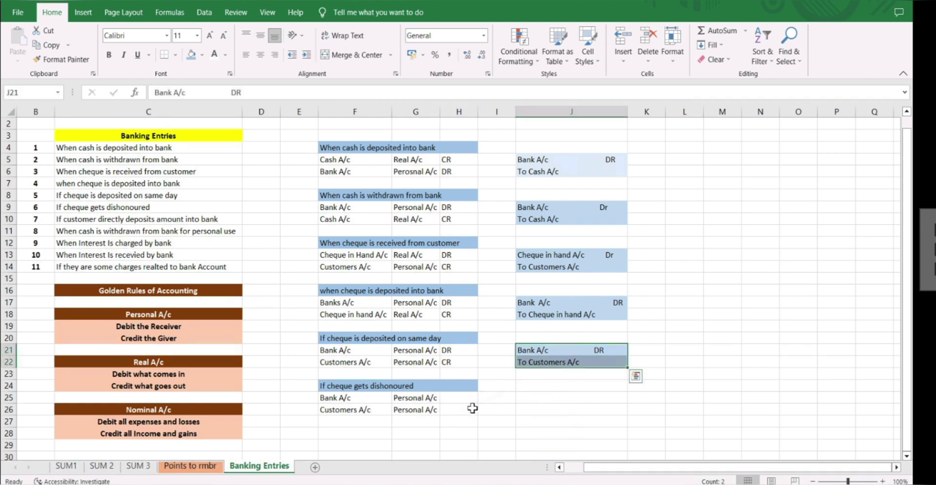
double_click(459, 397)
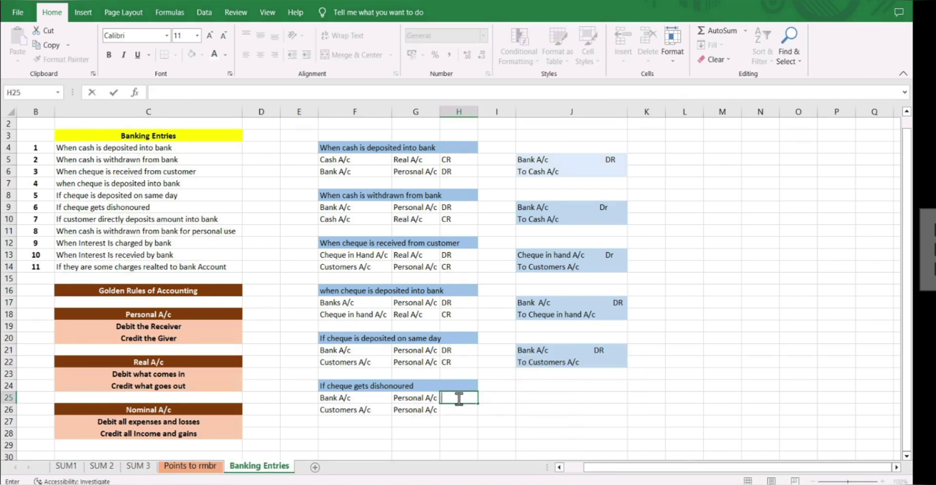
type("Dr")
key("Return")
type("CR")
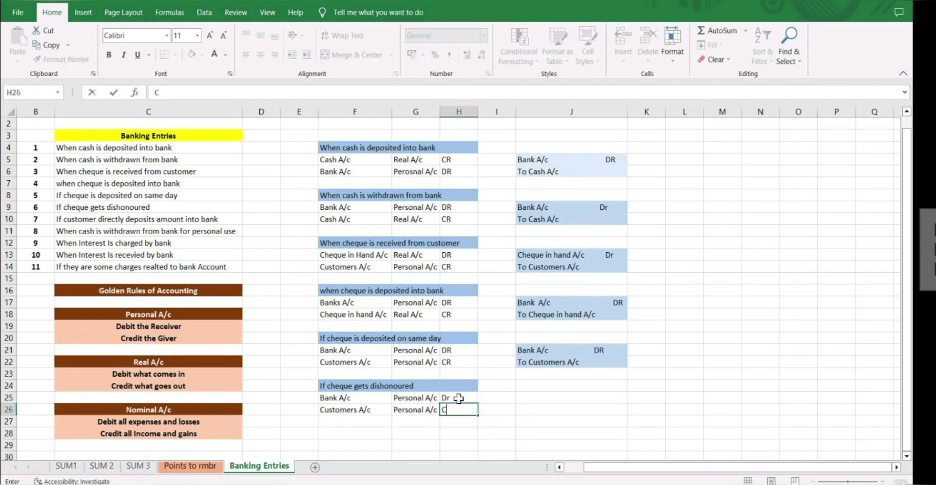
Enter the dishonoured cheque's journal entry, "Customers A/c DR" in J25 and "To Bank A/c" in J26.
key("Tab")
key("Tab")
key("Up")
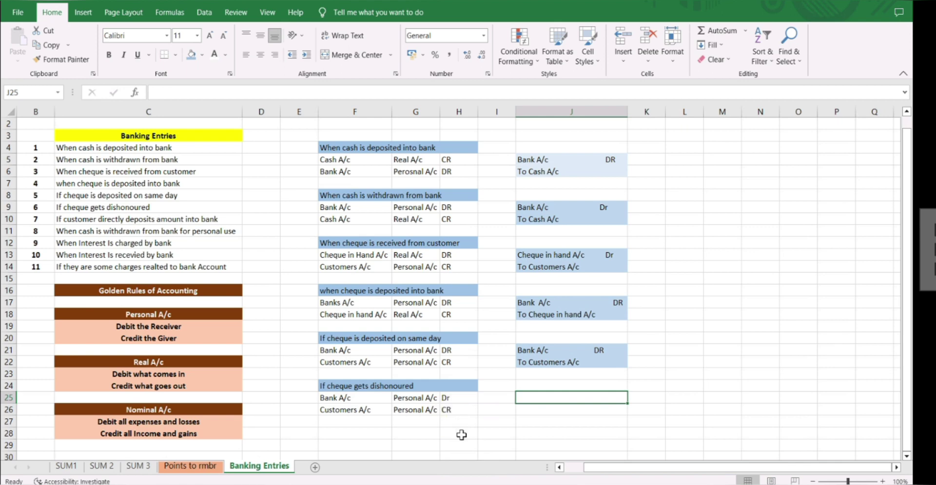
type("Customers")
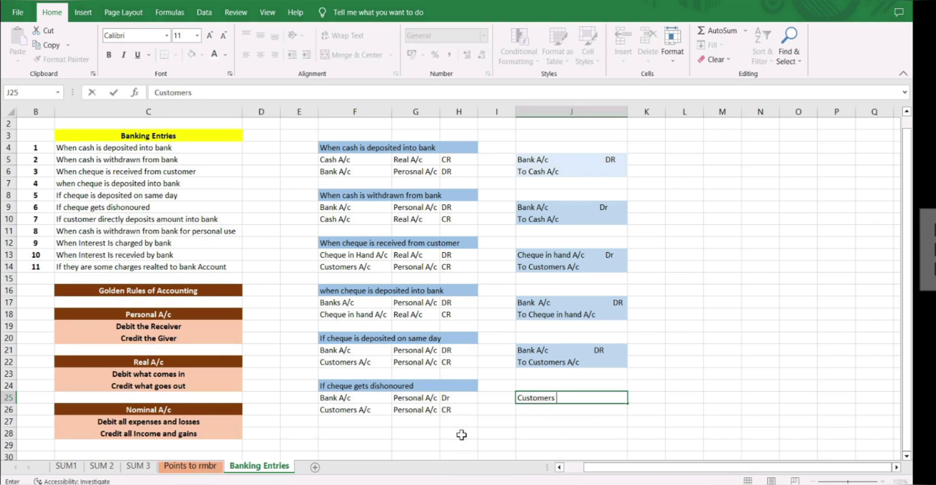
type(" A/c                    DR")
key("Return")
type("To")
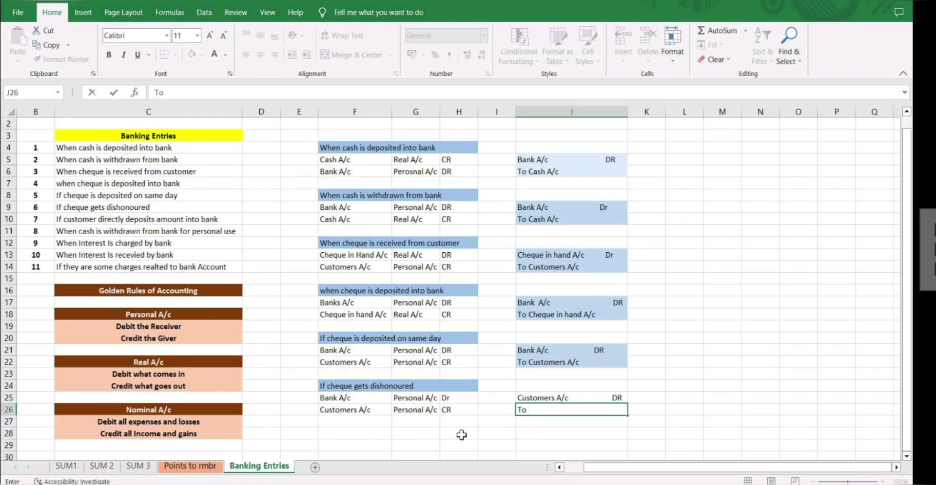
type(" Bank A/c")
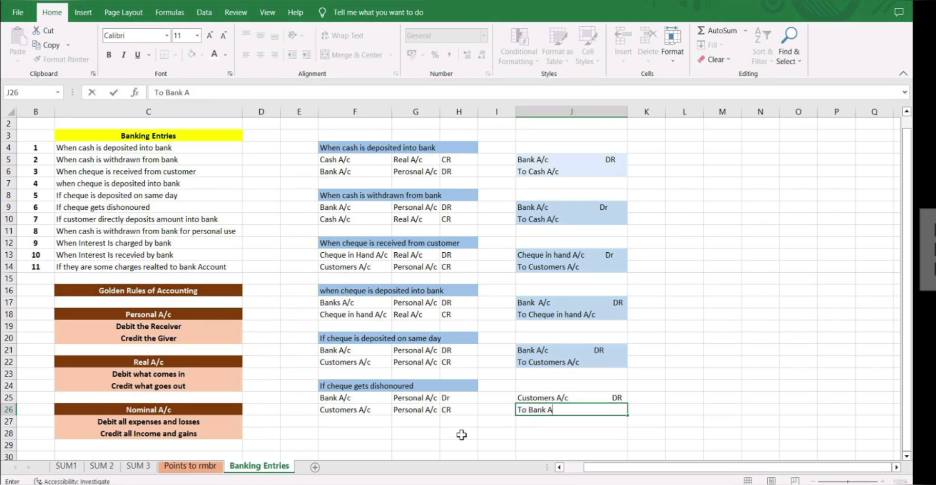
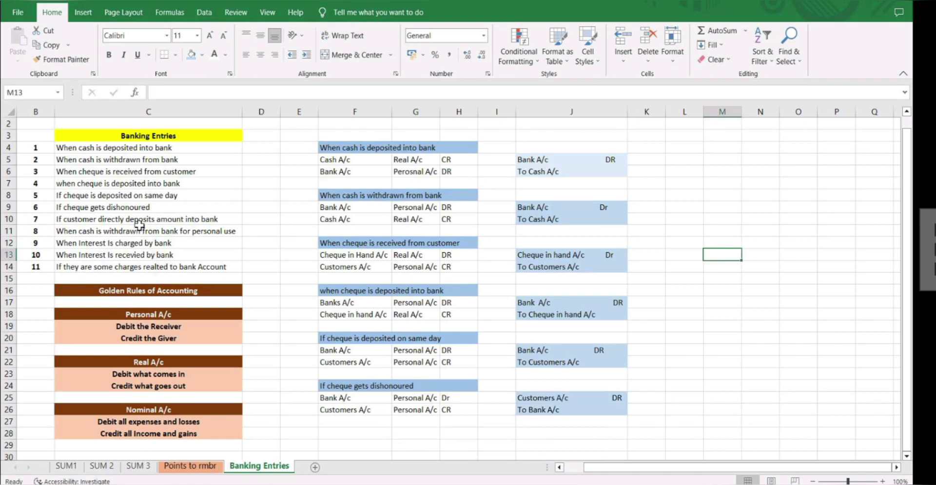
Copy "If customer directly deposits amount into bank" from C10 to L4, and enter "Bank A/c" in L5 and "Customer A/c" in L6.
key("ctrl+c")
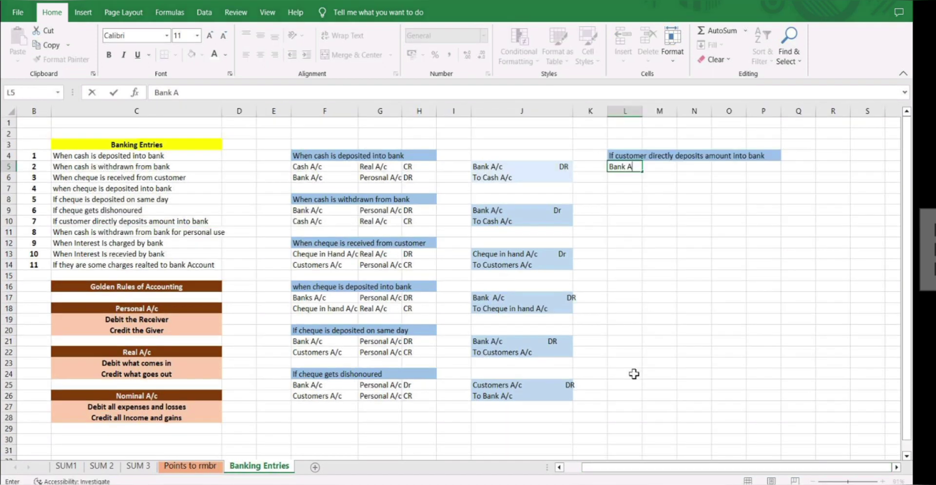
type("c")
key("Return")
type("Csuo")
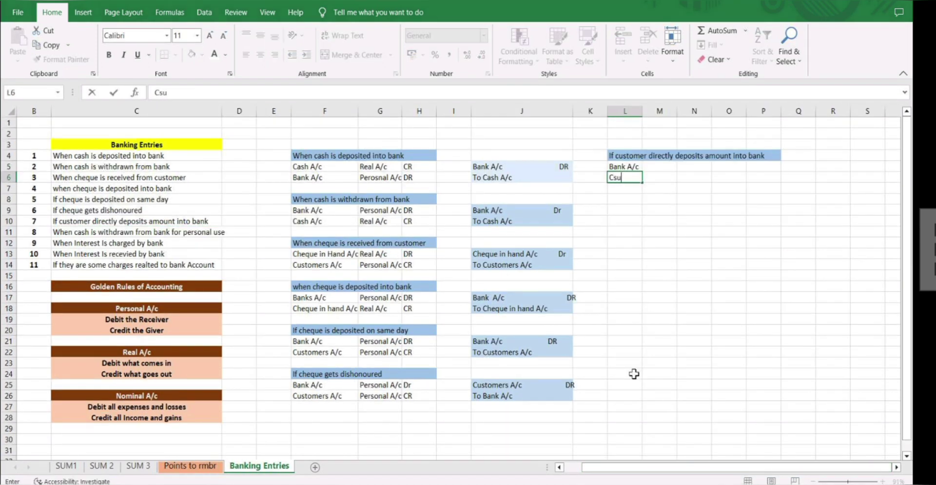
key("BackSpace")
key("BackSpace")
key("BackSpace")
type("ustomer A")
key("Tab")
key("Up")
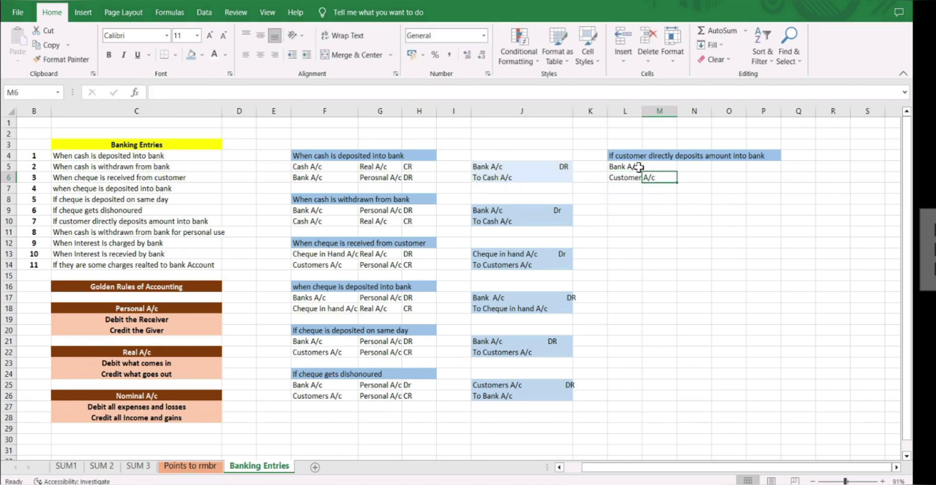
Put the account type "Personal A/c" from G21:G22 into M5:M6 and widen columns L and M to fit their text.
left_click_drag(642, 111, 669, 112)
key("ctrl+v")
double_click(702, 111)
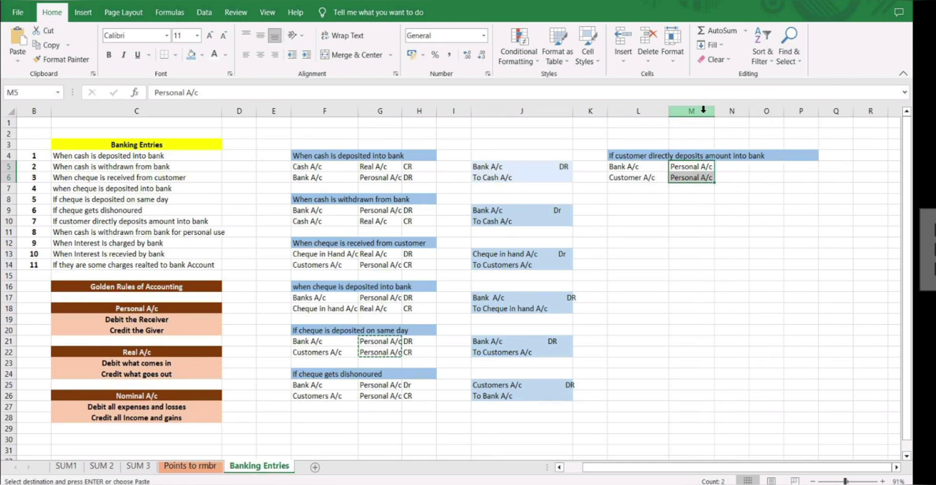
left_click(662, 242)
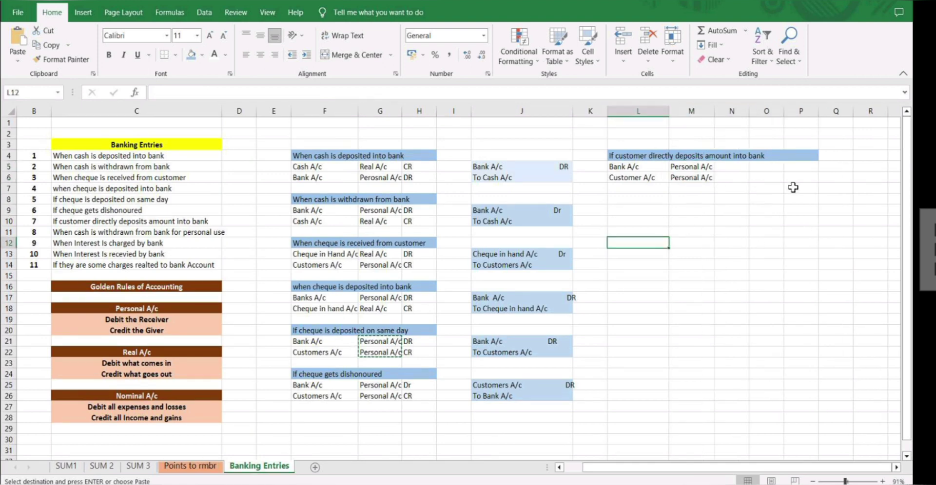
Copy the same-day deposit's journal entry from J21:J22 to P5:P6 for the customer's direct deposit.
left_click_drag(484, 340, 487, 352)
key("ctrl+c")
left_click(768, 166)
key("ctrl+v")
left_click(764, 235)
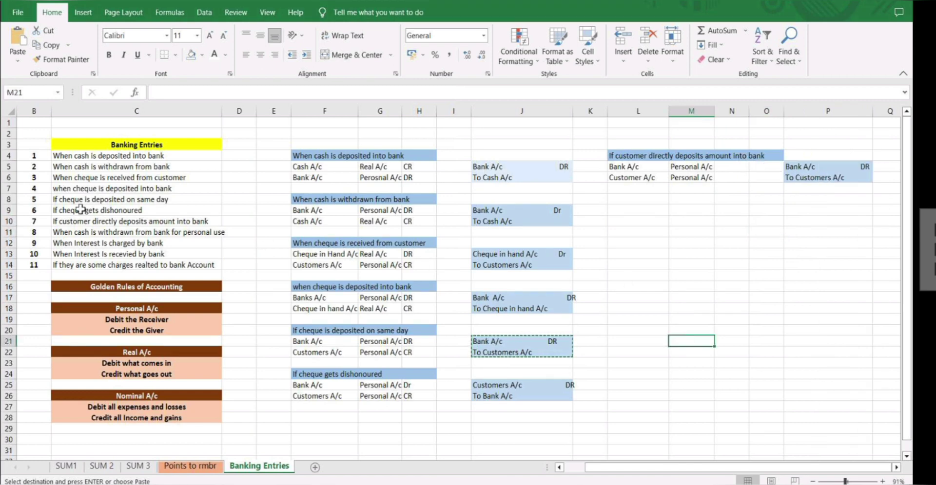
Copy "When cash is withdrawn from bank for personal use" from C11 to L8 and fill L8:O8 with light blue.
left_click(108, 239)
left_click(109, 232)
key("ctrl+c")
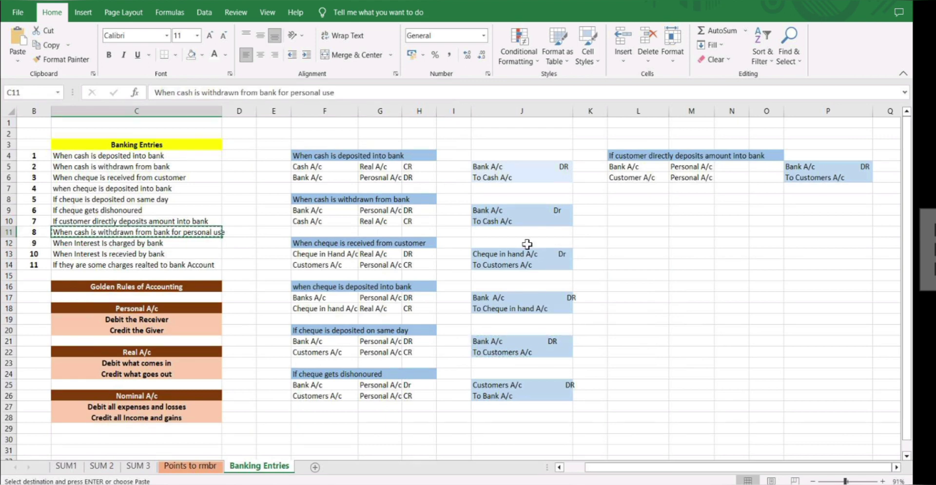
left_click(625, 201)
key("ctrl+v")
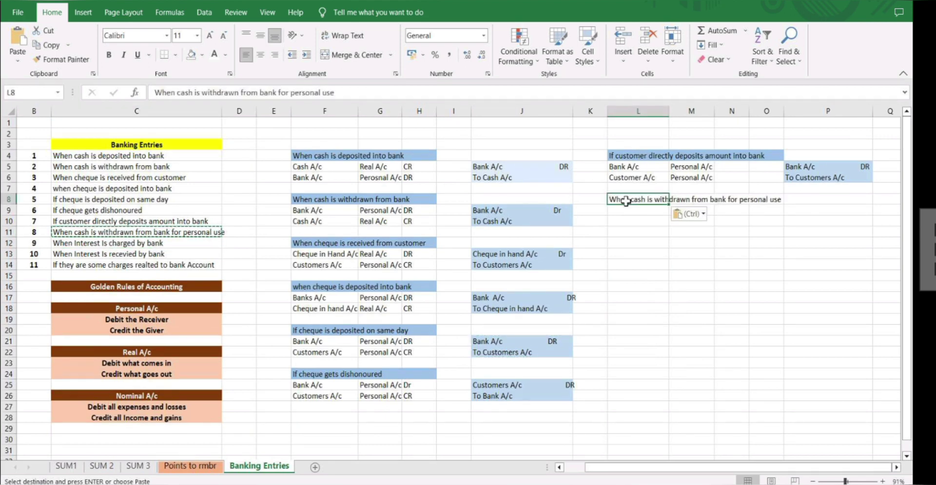
left_click_drag(626, 200, 780, 200)
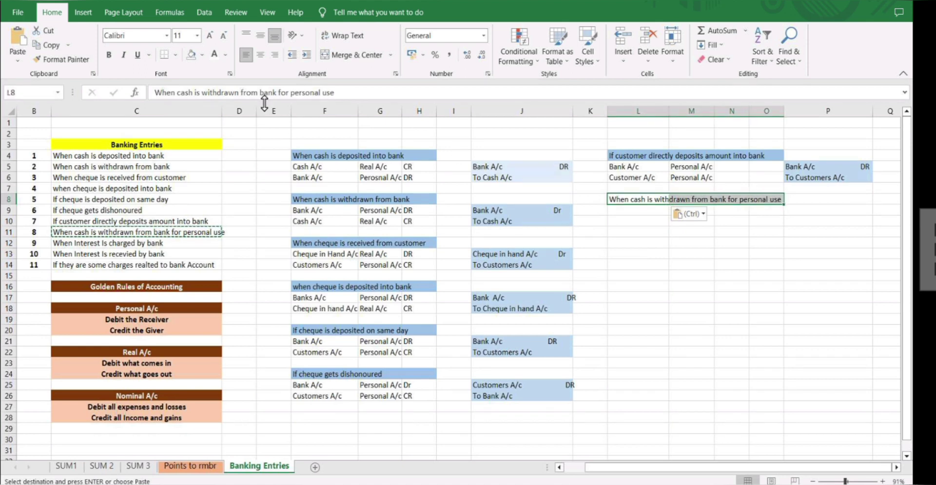
left_click(202, 55)
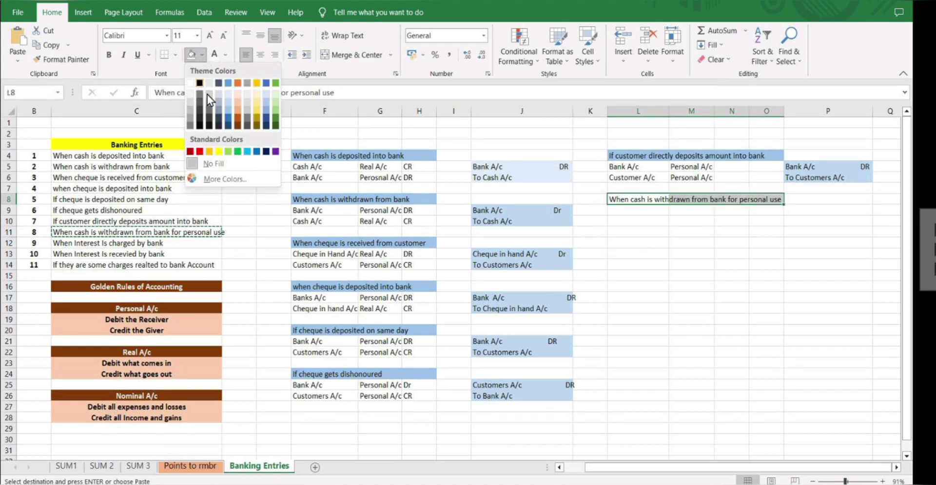
left_click(227, 120)
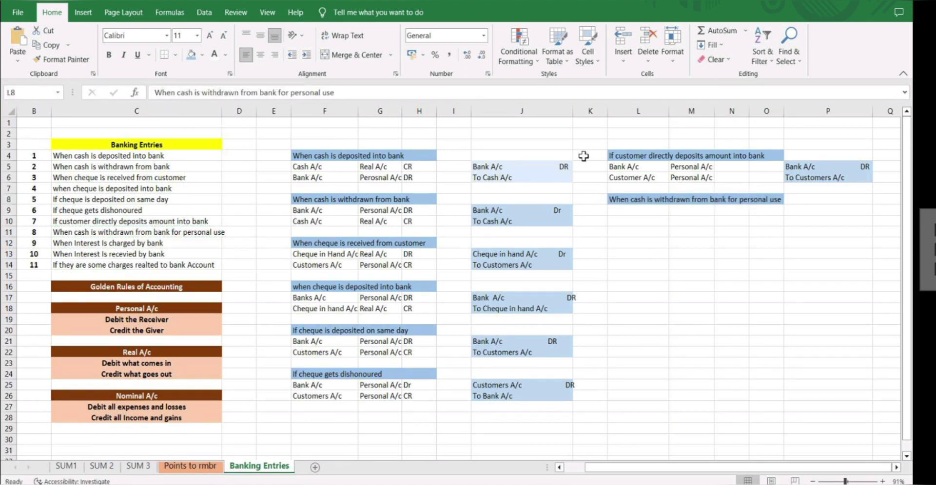
Enter the personal-use withdrawal's accounts, "Drwaings A/c" in L9 and "Banks A/c" in L10.
left_click(625, 223)
left_click(636, 210)
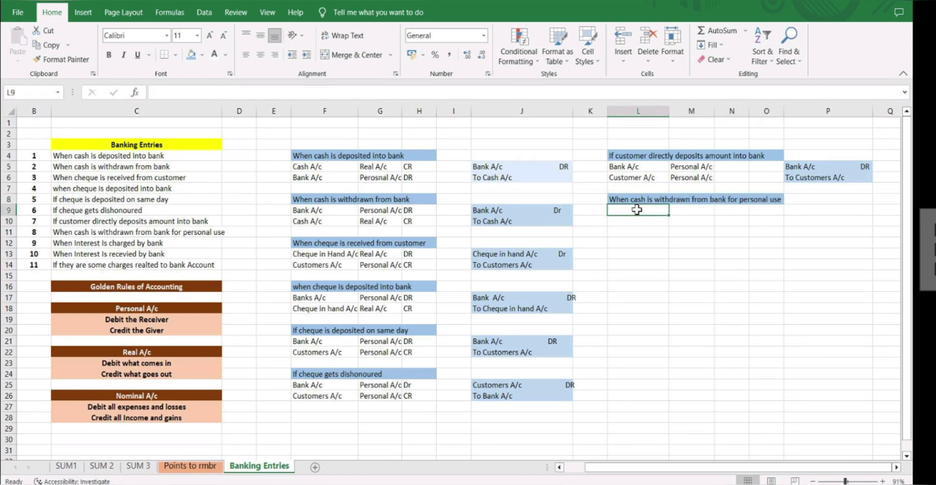
type("Drwainf")
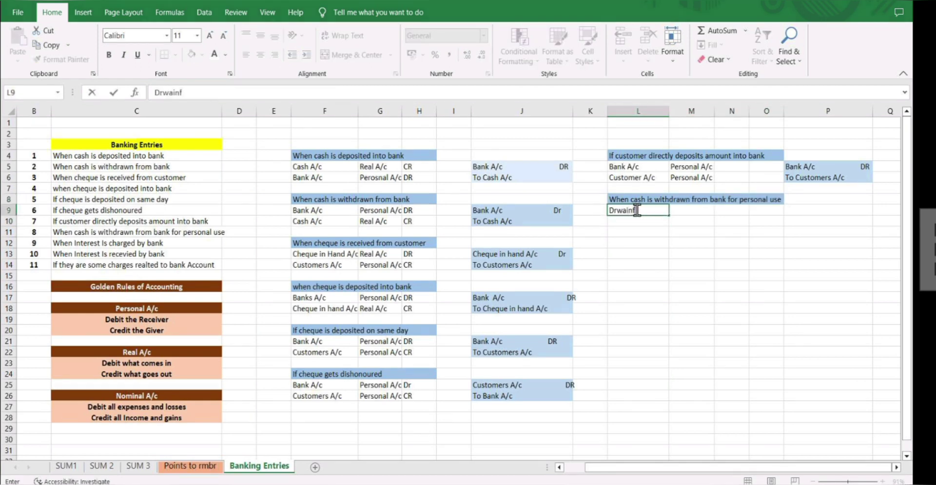
key("BackSpace")
type("gs A/c")
key("Return")
type("Banks ")
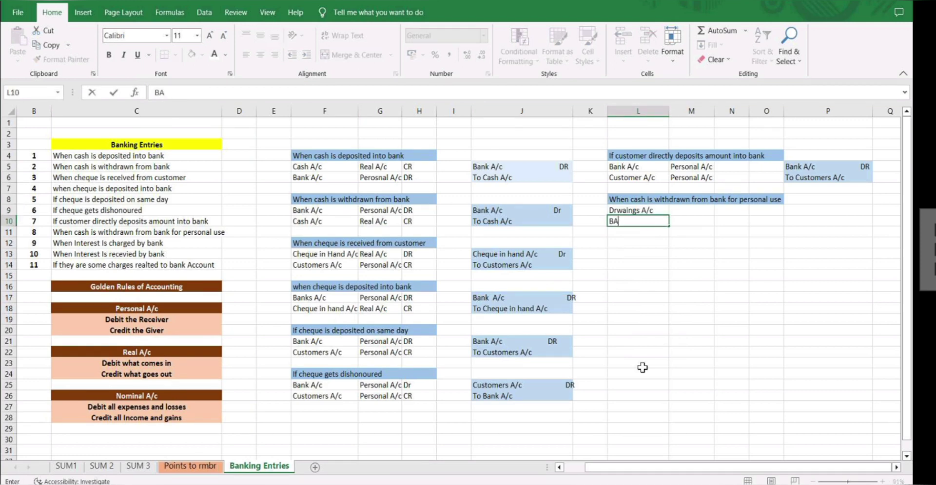
type("A/c")
Enter the account type "Personal A/c" for both personal-use withdrawal accounts in M9 and M10.
key("Tab")
key("Up")
type("Personal A/c")
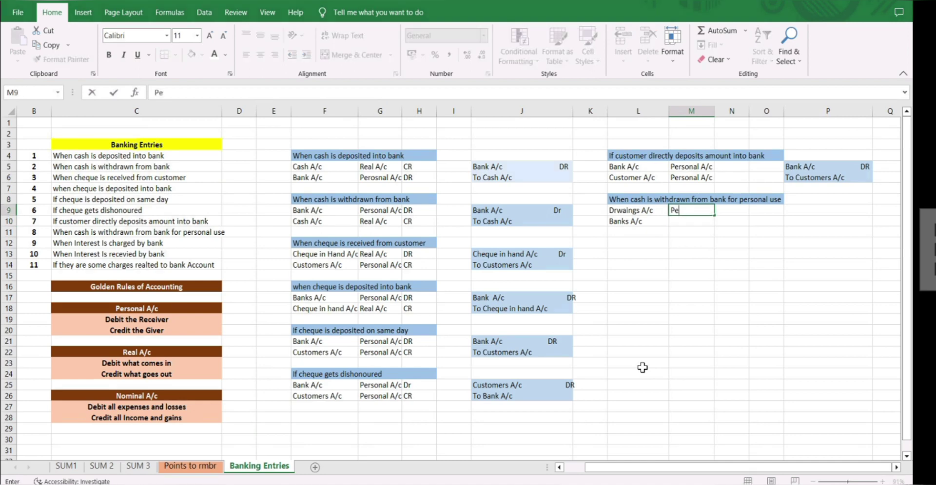
key("Return")
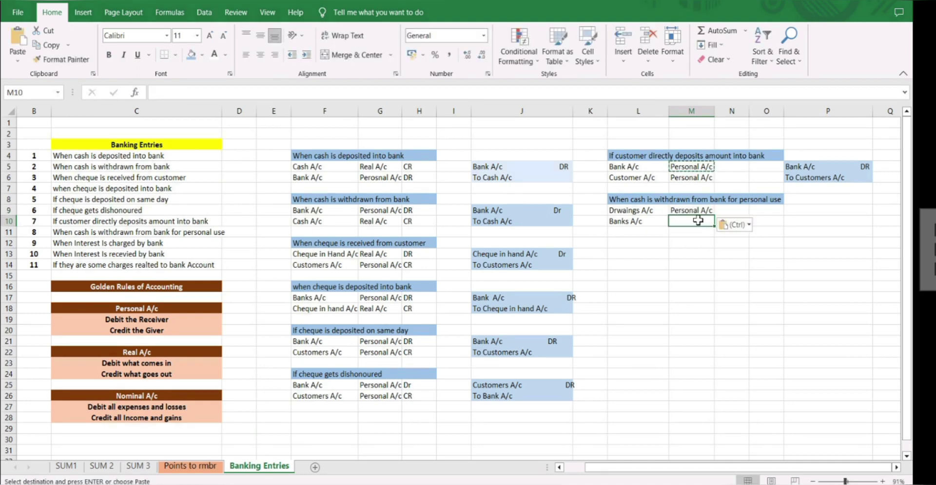
key("Return")
Mark the drawings account as "DR" in N9 and Banks A/c as "CR" in N10.
left_click(744, 212)
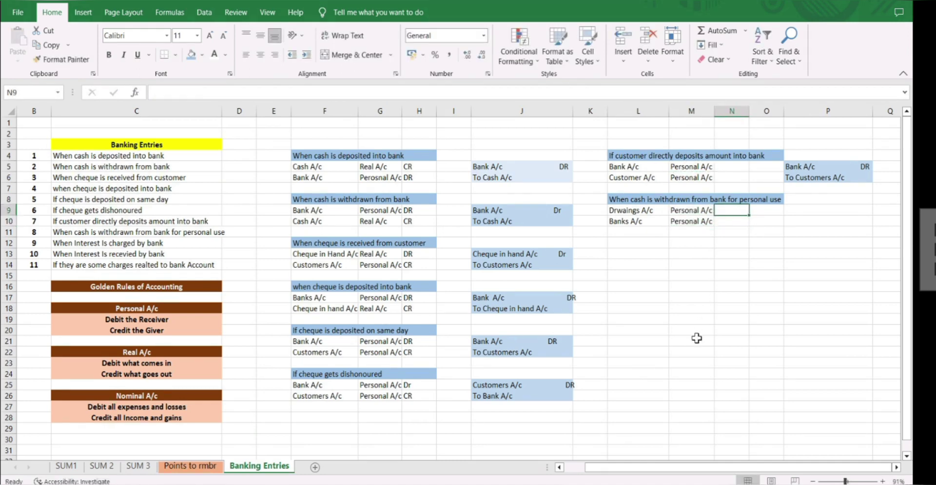
type("DR")
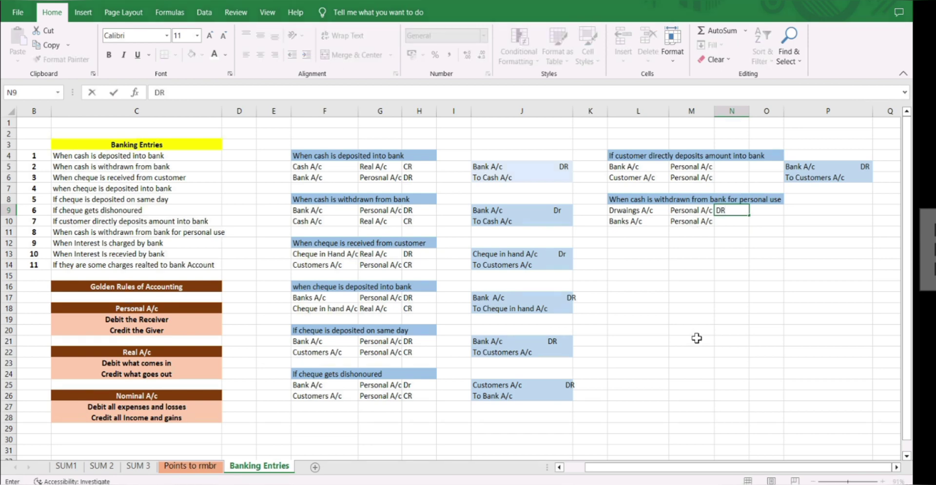
key("Return")
type("CT")
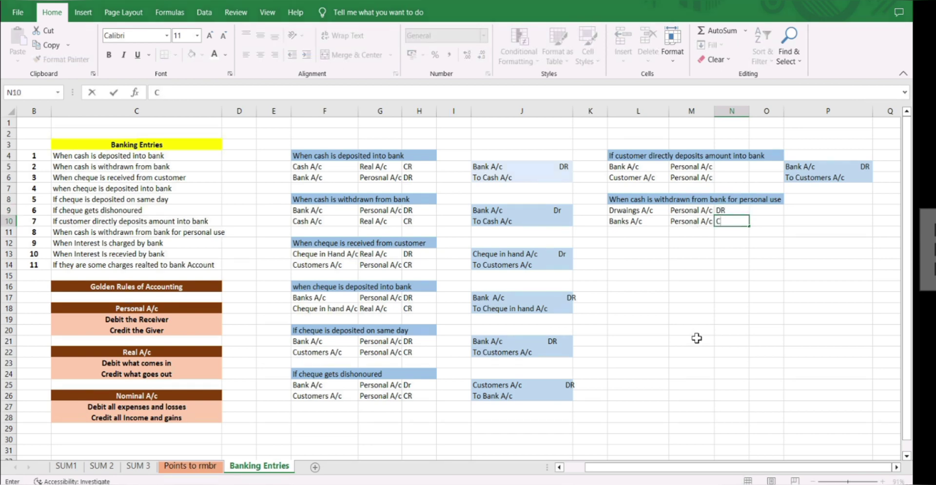
Enter the personal-use withdrawal's journal entry, "Drawaings A/c Dr" in P9 and "To Bank A/c" in P10.
left_click(811, 210)
type("Drawings A")
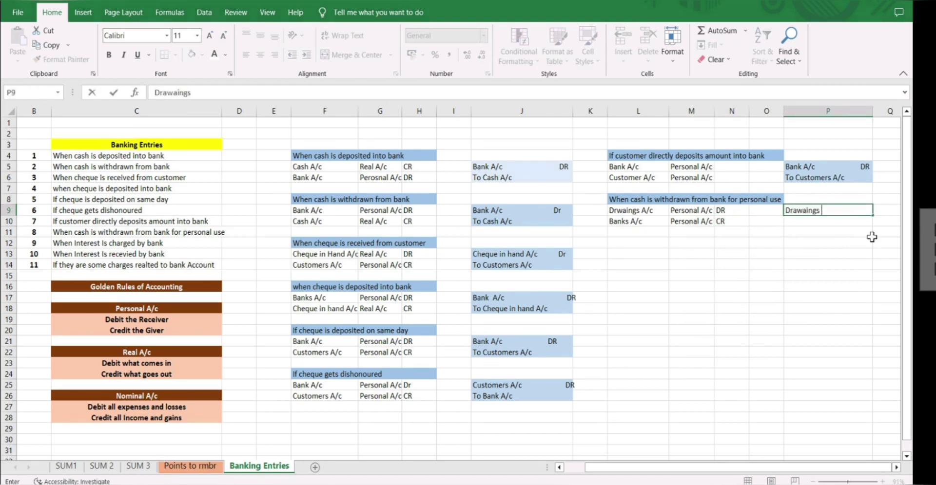
type("/c            Dr")
key("Return")
type("Ti")
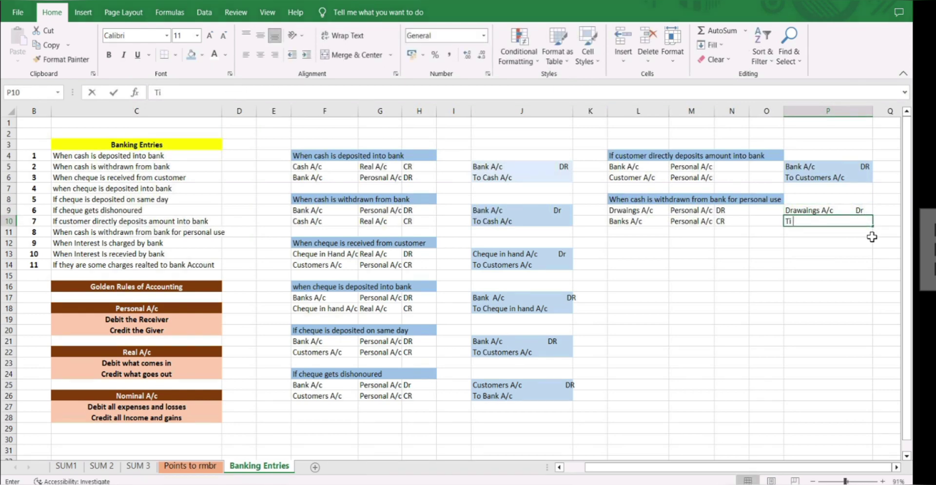
type(" BAnk")
key("BackSpace")
key("BackSpace")
key("BackSpace")
key("BackSpace")
key("BackSpace")
key("BackSpace")
type("To Bank A")
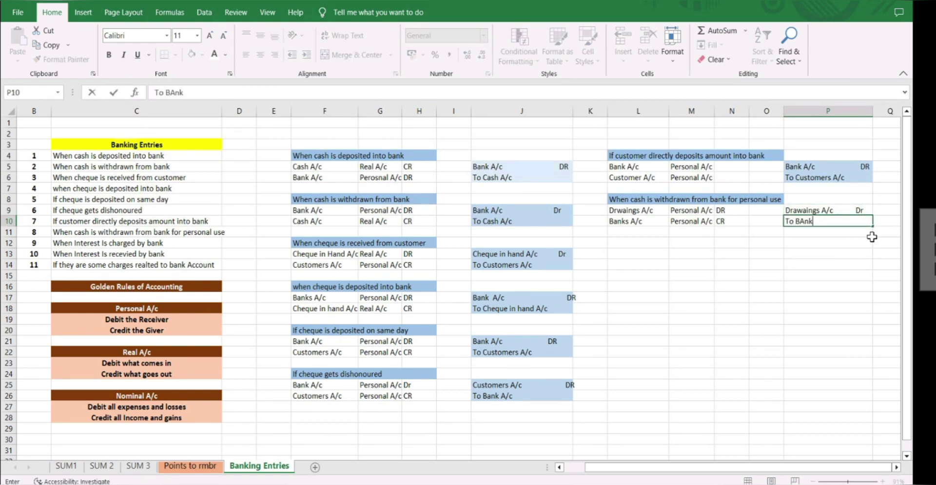
type("/c")
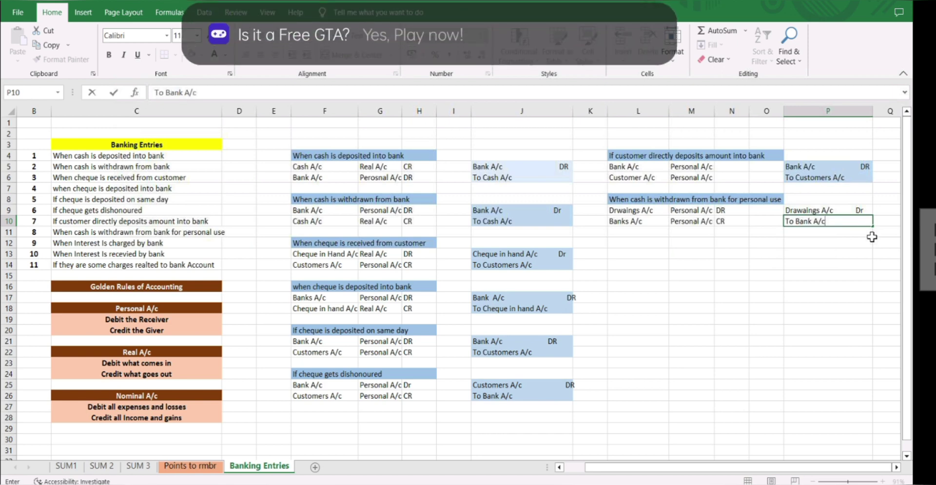
Fill the personal-use withdrawal's journal entry in P9:P10 with light blue.
left_click_drag(827, 210, 827, 221)
left_click(192, 55)
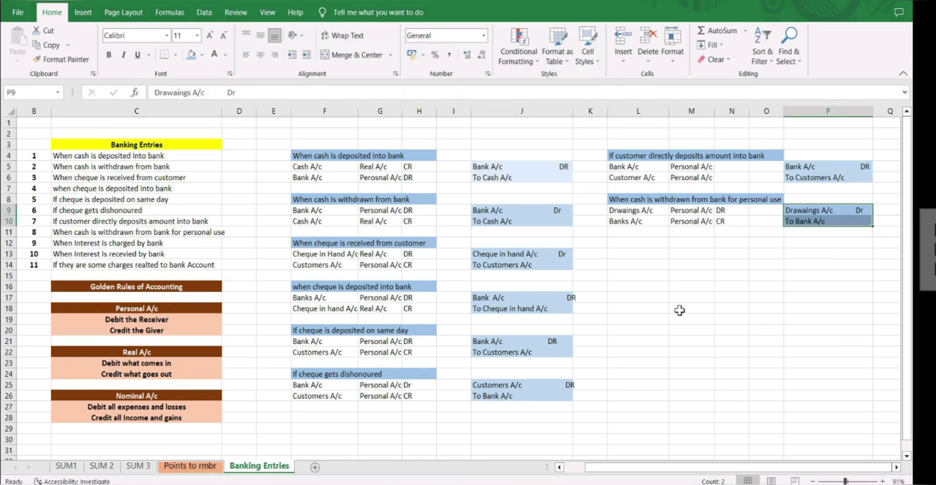
left_click(679, 310)
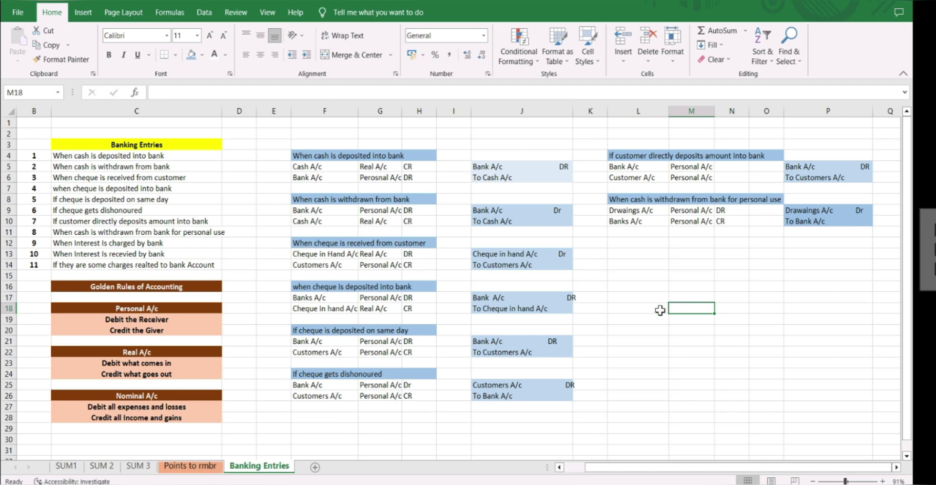
Copy "When Interest Is charged by bank" from C12 to L12 and fill L12:N12 with light blue.
left_click(131, 244)
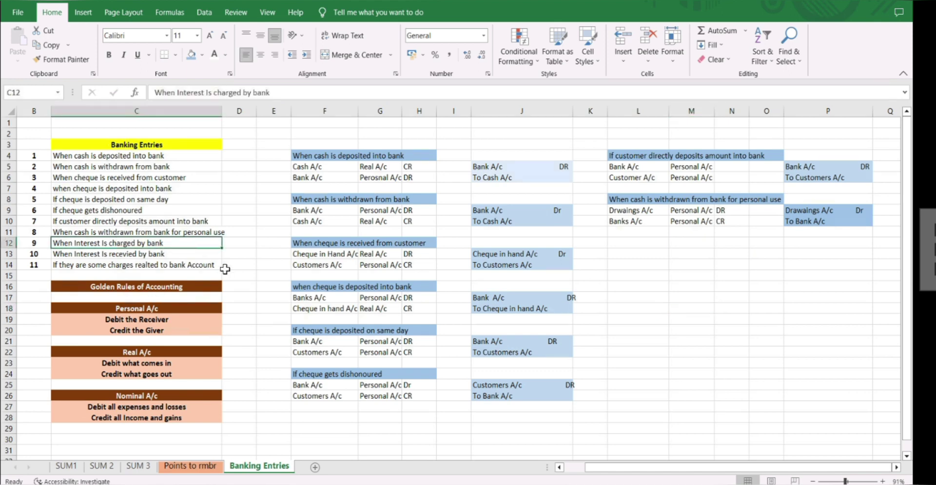
key("ctrl+c")
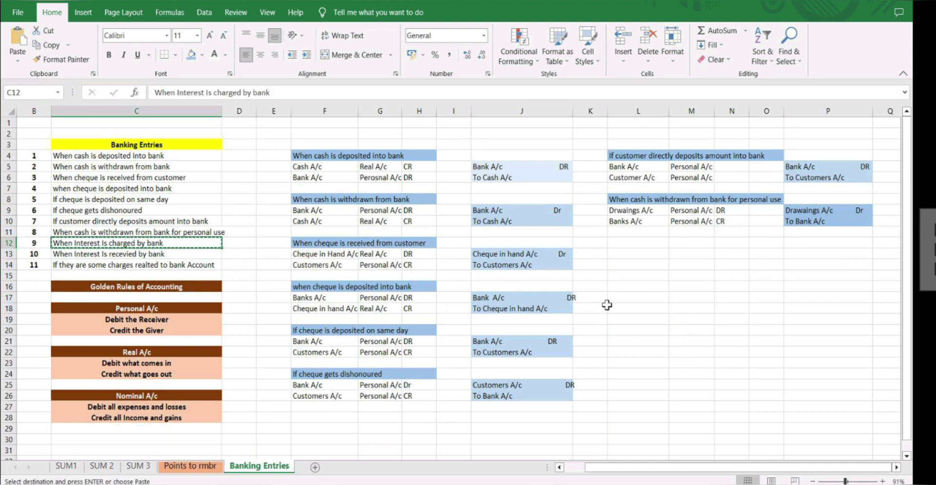
left_click(632, 245)
key("ctrl+v")
left_click_drag(631, 246, 733, 246)
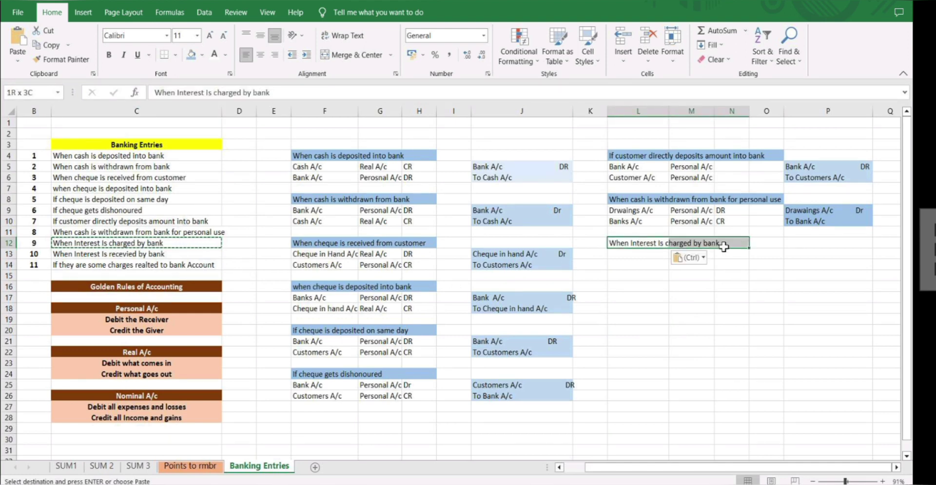
left_click(202, 55)
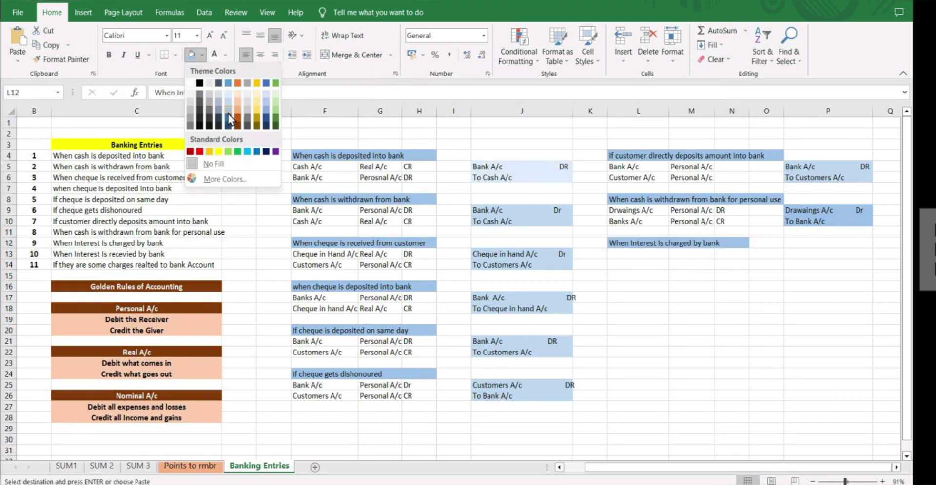
left_click(229, 119)
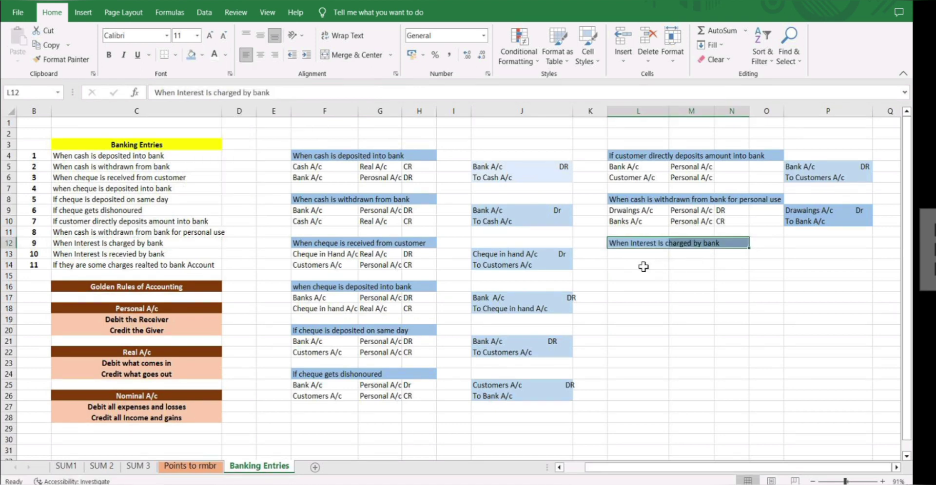
Enter the interest-charged accounts, "Interest A/c" in L13 and "Bank A/c" in L14.
left_click(627, 256)
type("INterest A/c")
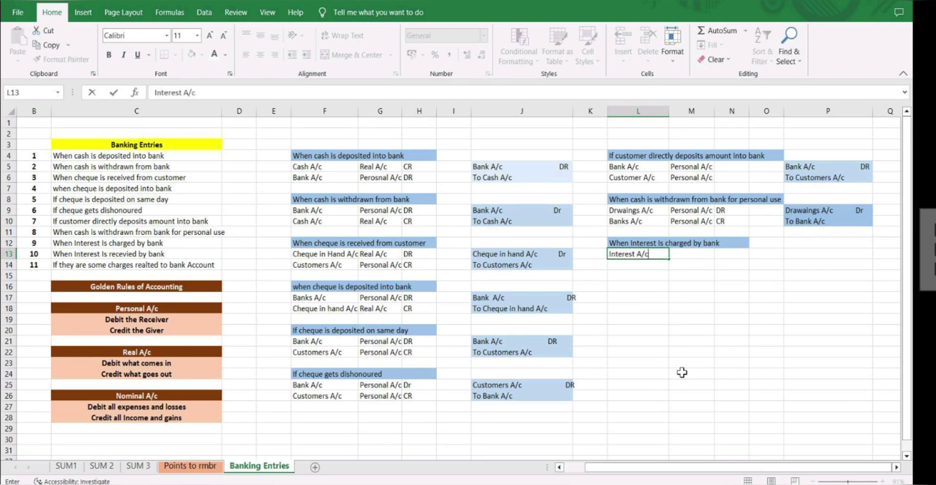
key("Return")
type("Bank ")
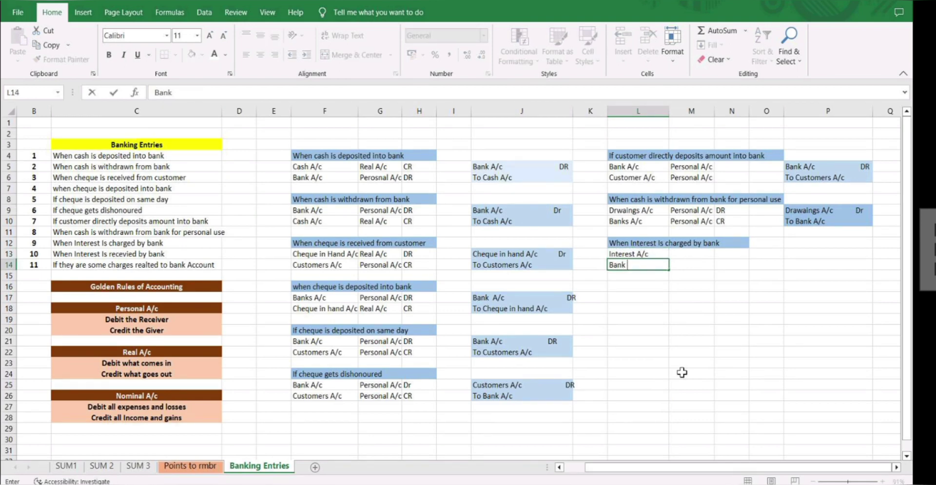
type("A/c")
Classify the charged Interest A/c as "Nominal A/c" in M13 and mark it "DR" in N13.
key("Tab")
key("Up")
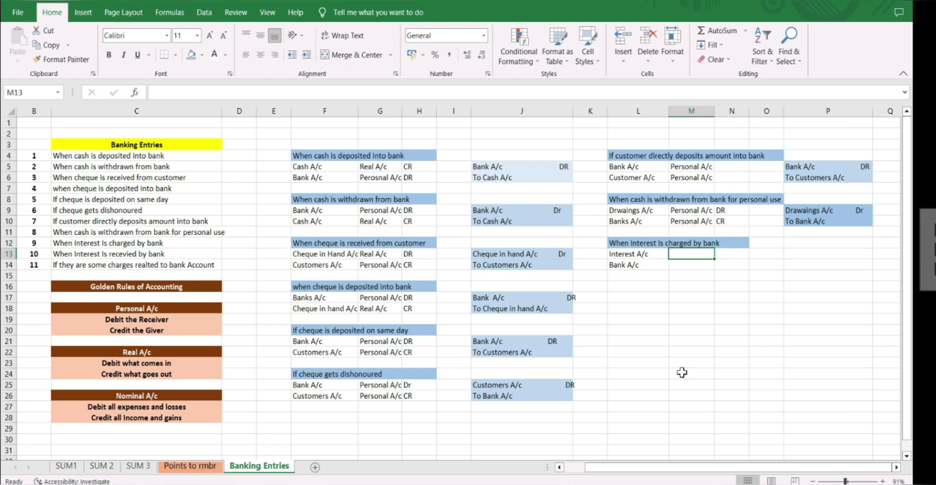
type("Nomina")
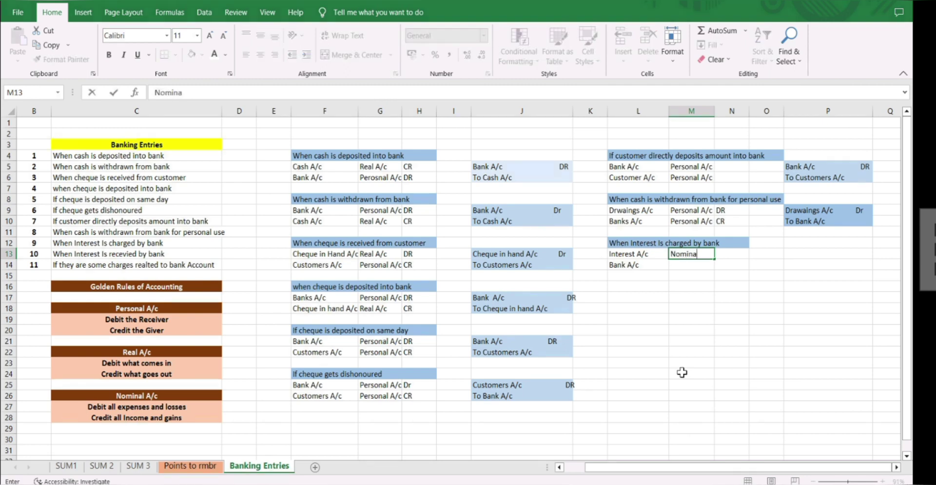
type("l A/c")
key("Tab")
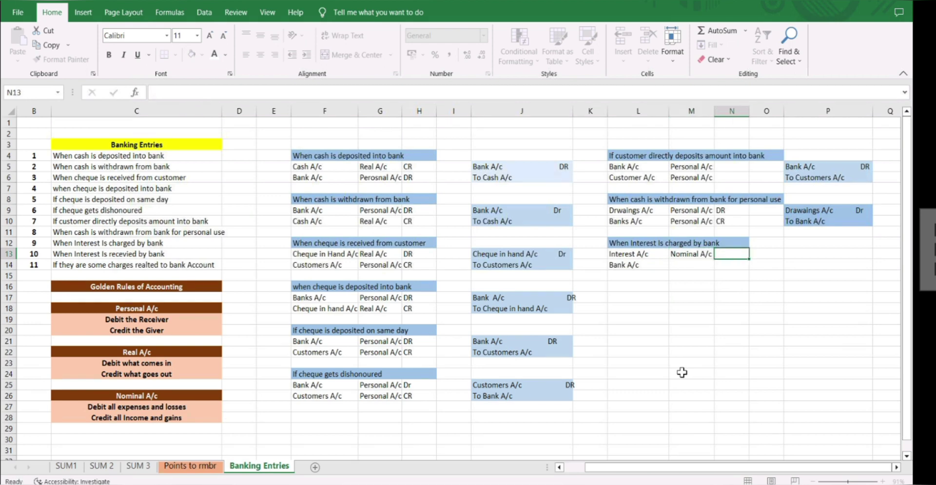
type("DR")
key("Return")
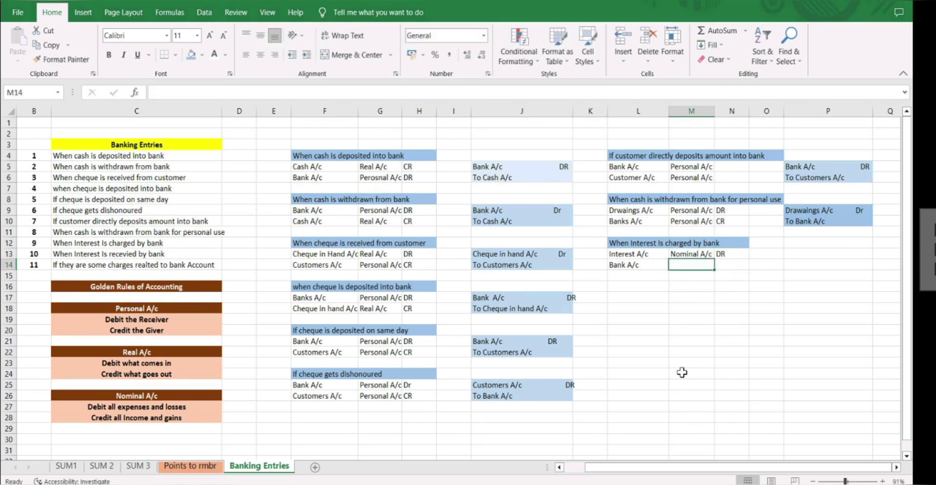
Classify the interest-charged Bank A/c as "Personal A/c" in M14 and mark it "CR" in N14.
type("Peronsla")
key("BackSpace")
key("BackSpace")
key("BackSpace")
key("BackSpace")
key("BackSpace")
type("sonal ")
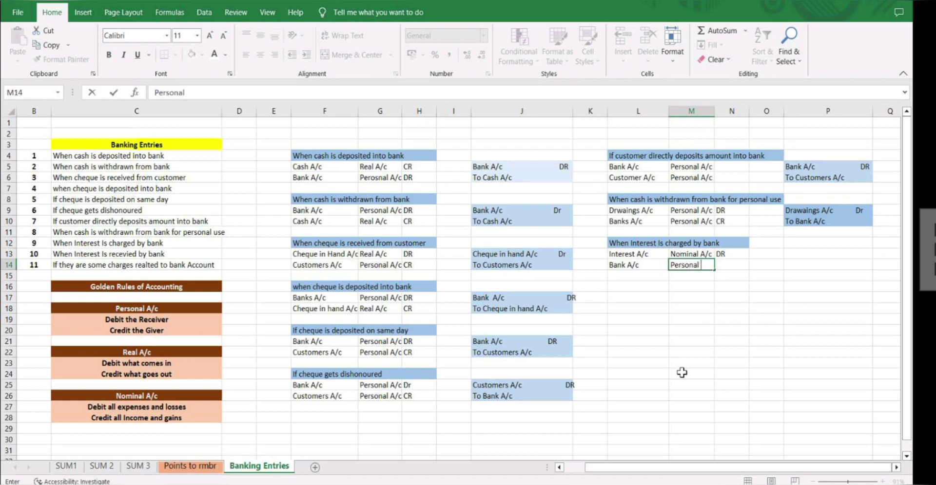
type("A/c")
key("Tab")
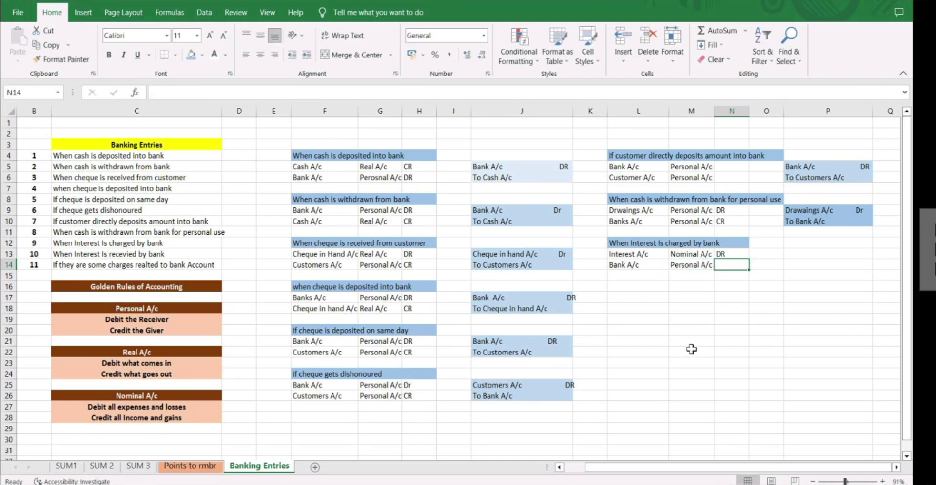
type("CR")
key("Tab")
Enter the interest-charged journal entry, "Interest A/c DR" in P13 and "To Bank A/c" in P14, and fill both cells with light blue.
key("Tab")
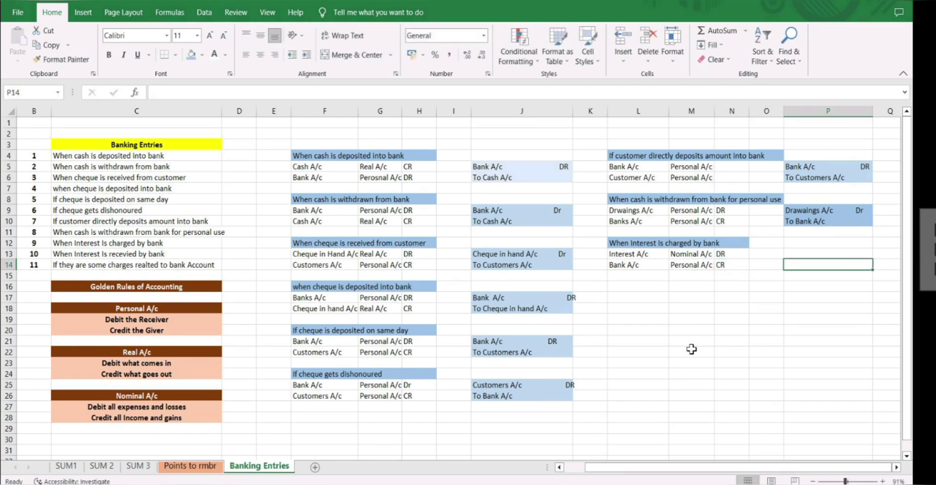
key("Up")
type("In")
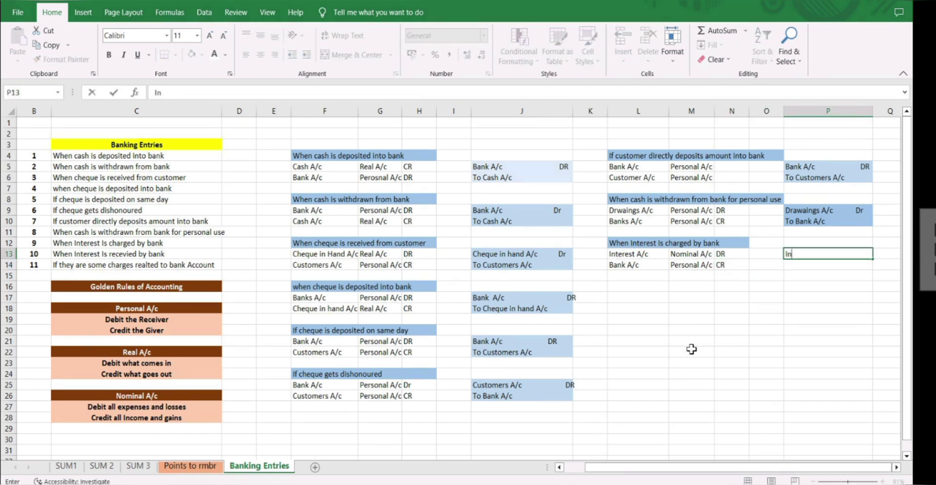
type("terest A/cDR")
key("Return")
type("Tpo Bank A/")
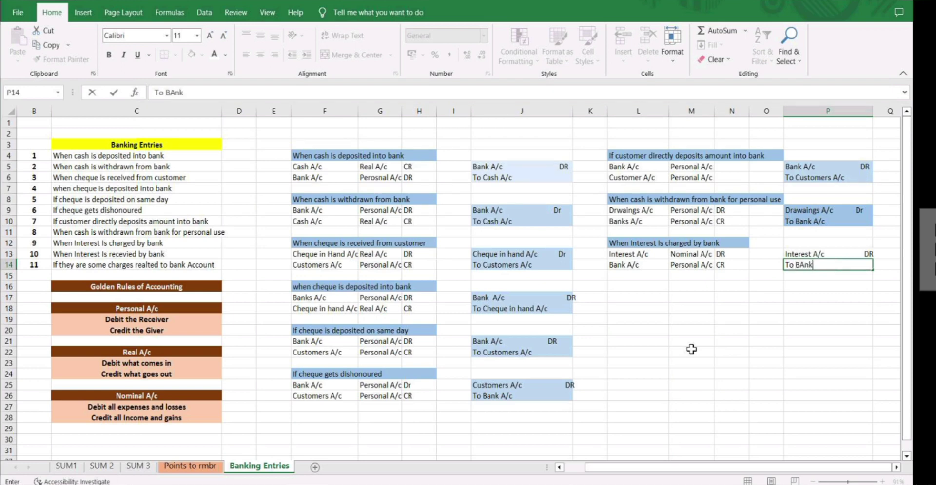
type("c")
key("Return")
left_click(638, 297)
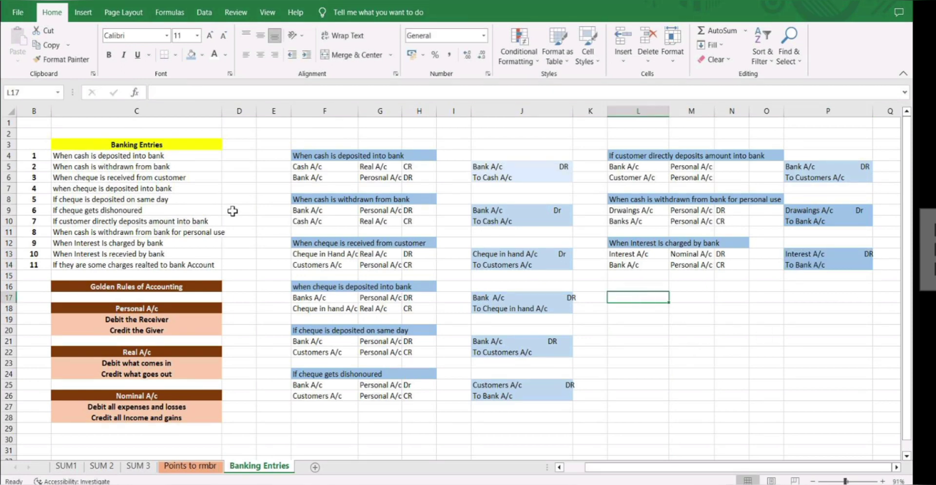
Copy "When Interest Is recevied by bank" from C13 to L16 and fill L16:N16 with light blue.
left_click(87, 257)
key("ctrl+c")
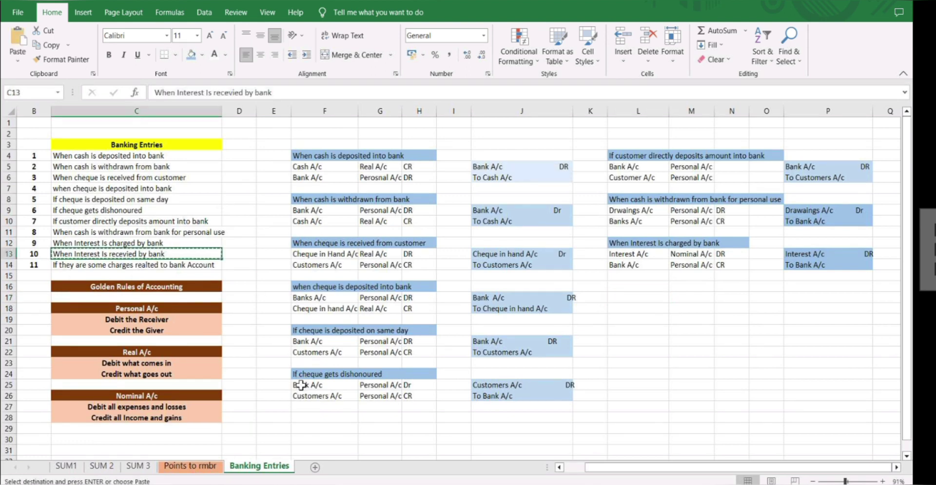
left_click(627, 285)
key("ctrl+v")
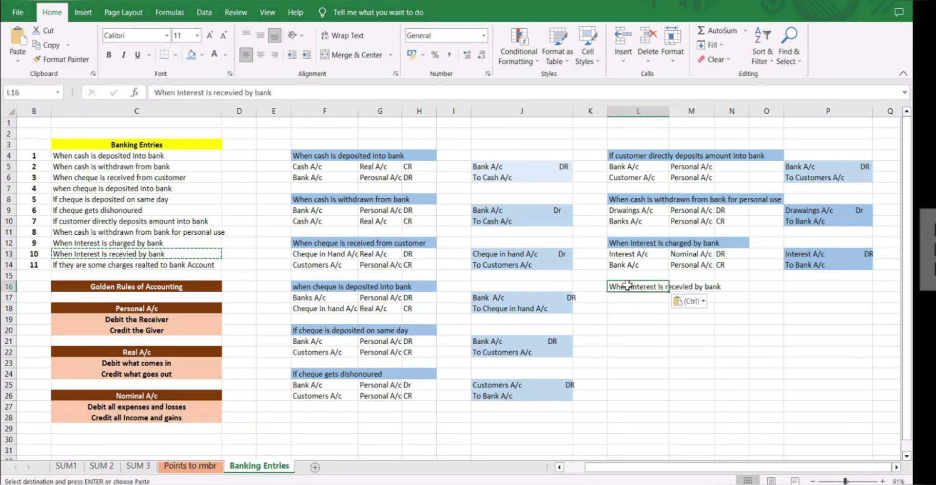
left_click_drag(627, 285, 731, 286)
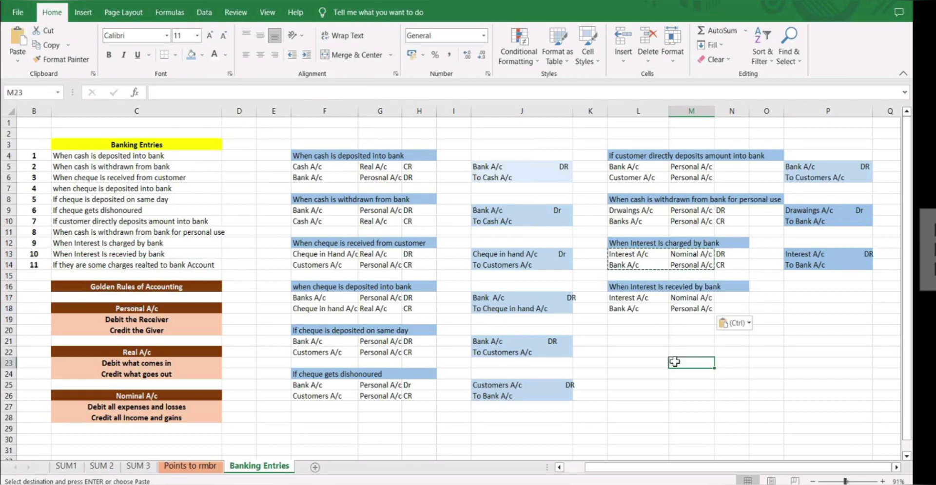
Copy the accounts and types from L13:M14 to L17:M18, and mark Interest A/c "CR" in N17 and Bank A/c "DR" in N18.
key("Escape")
left_click(731, 299)
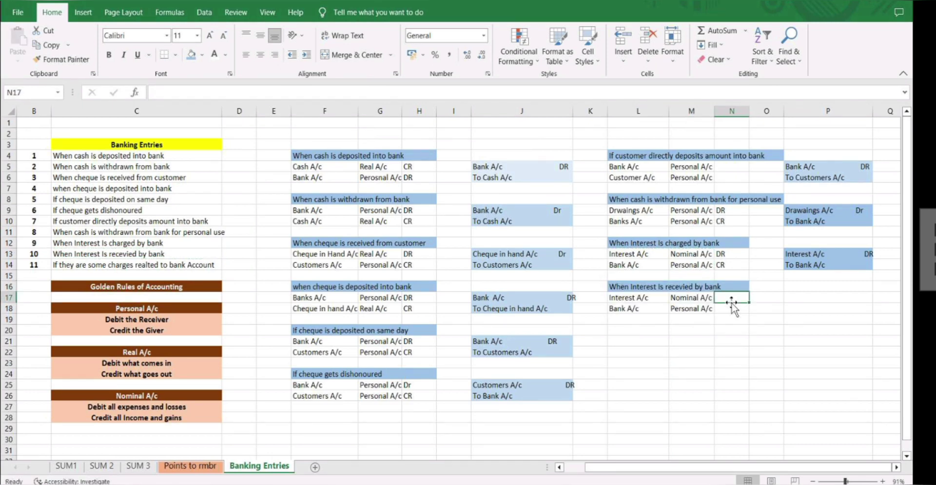
type("CR")
key("Return")
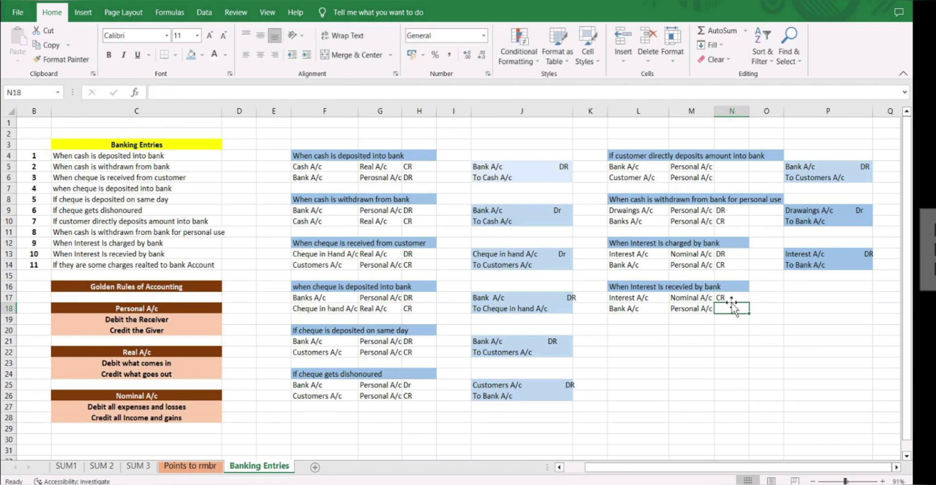
type("DR")
key("Up")
Enter the interest-received journal entry, "Bank A/c DR" in P17 and "To Interest A/c" in P18.
key("Right")
key("Right")
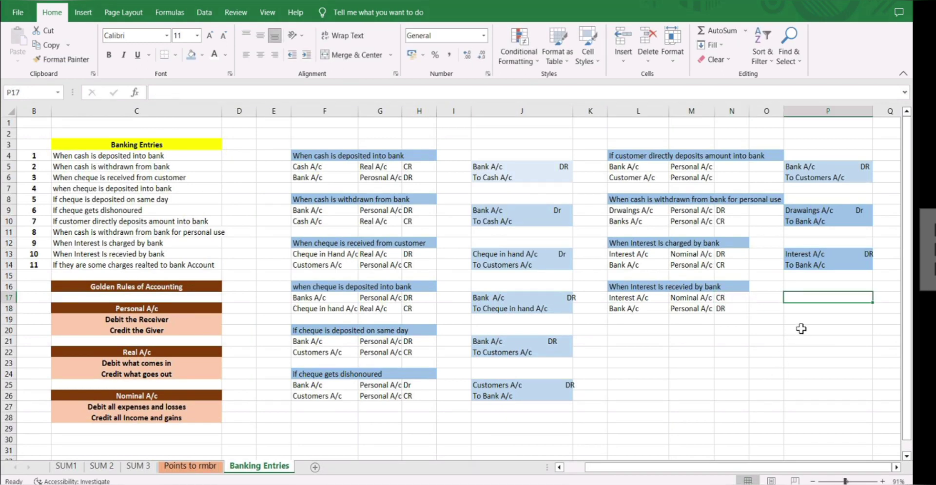
type("BAnk")
key("BackSpace")
key("BackSpace")
key("BackSpace")
type("ank A/v")
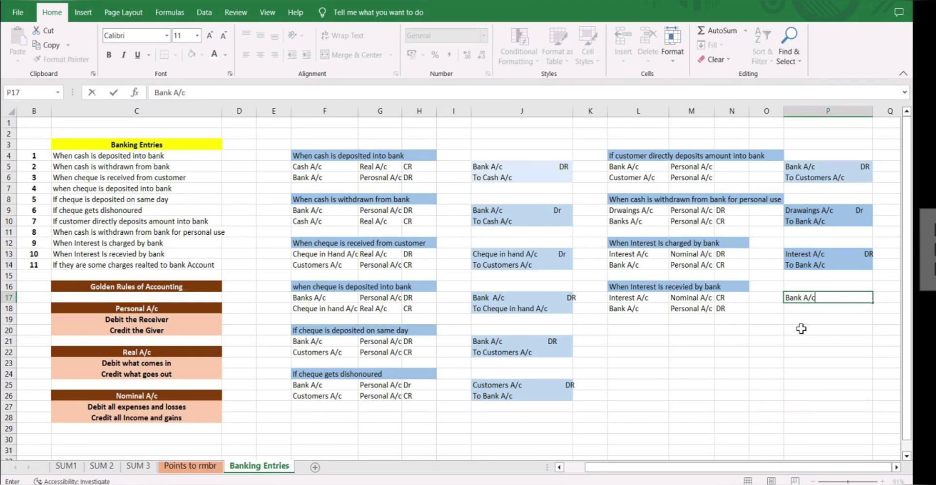
type("DR")
key("Return")
type("To Interest A")
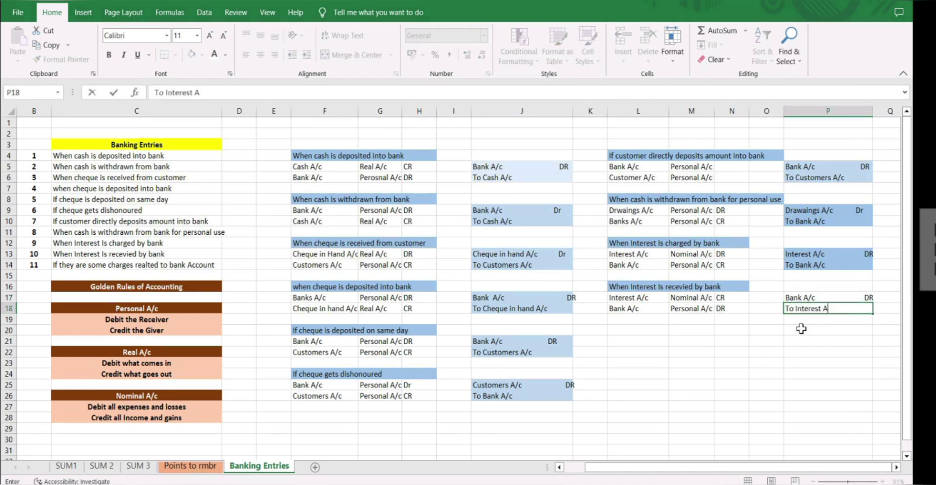
key("Return")
Fill the interest-received journal entry in P17:P18 with light blue.
key("Up")
key("Up")
key("shift+Down")
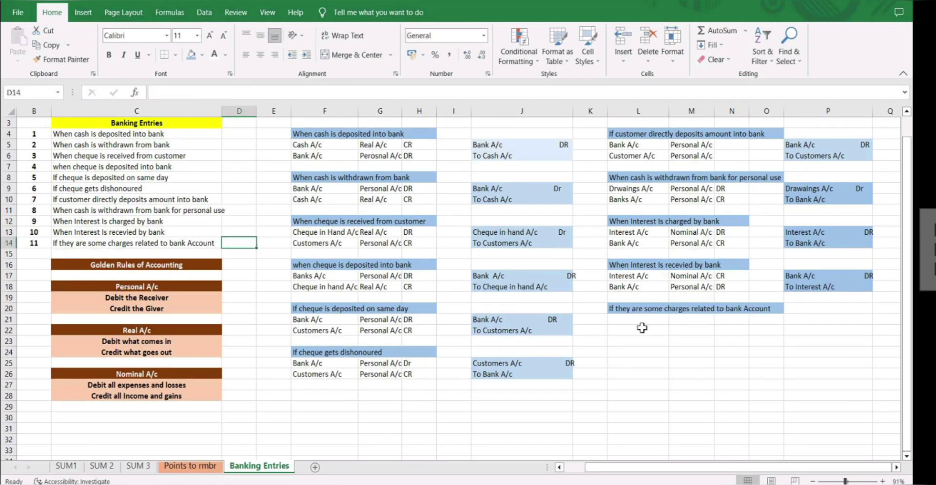
Enter the accounts for the bank-charges transaction, "Bank Charges A/c" in L21 and "BankA/c" in L22.
left_click_drag(641, 328, 681, 437)
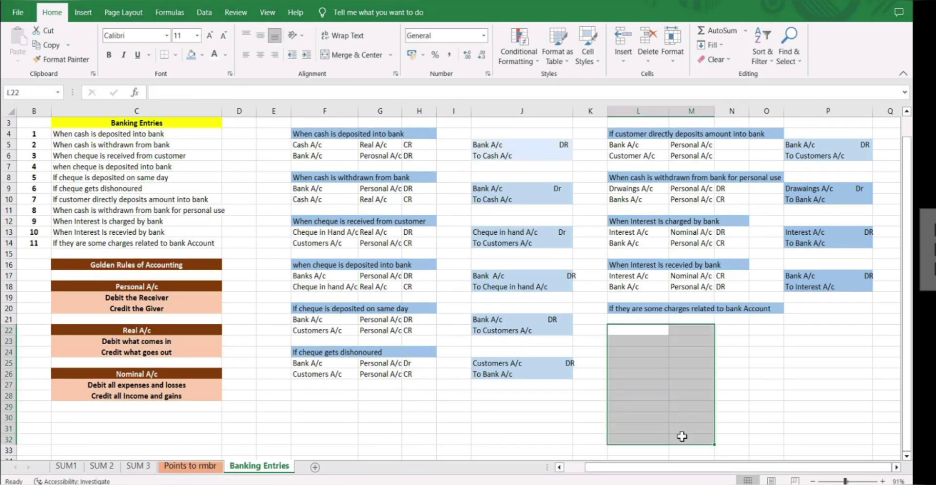
left_click(655, 319)
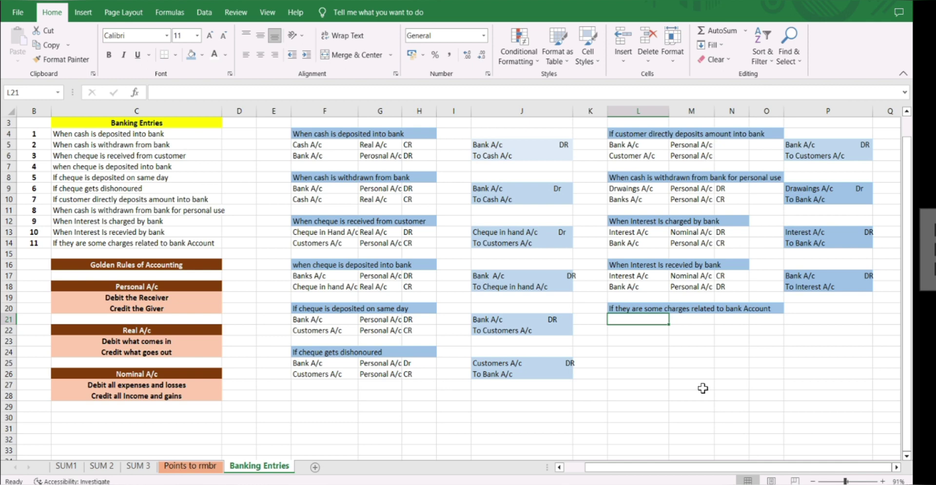
type("Bank Charge")
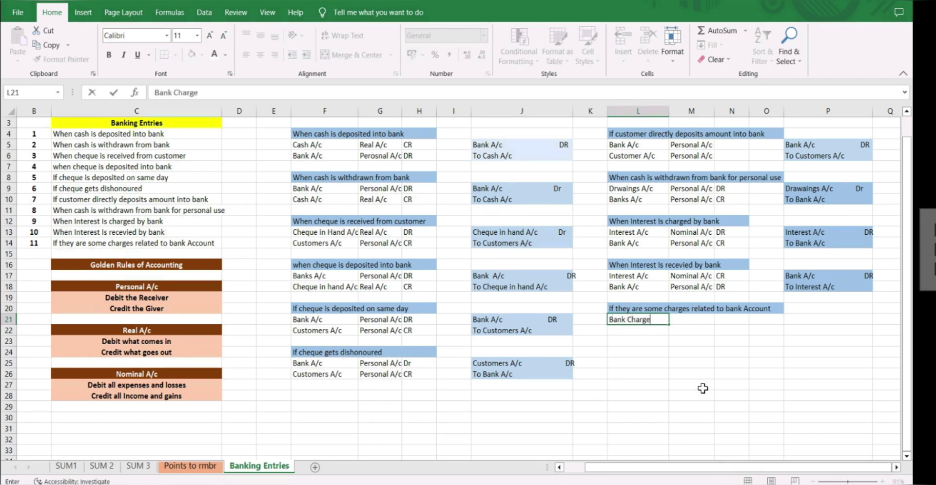
type("s A/c")
key("Return")
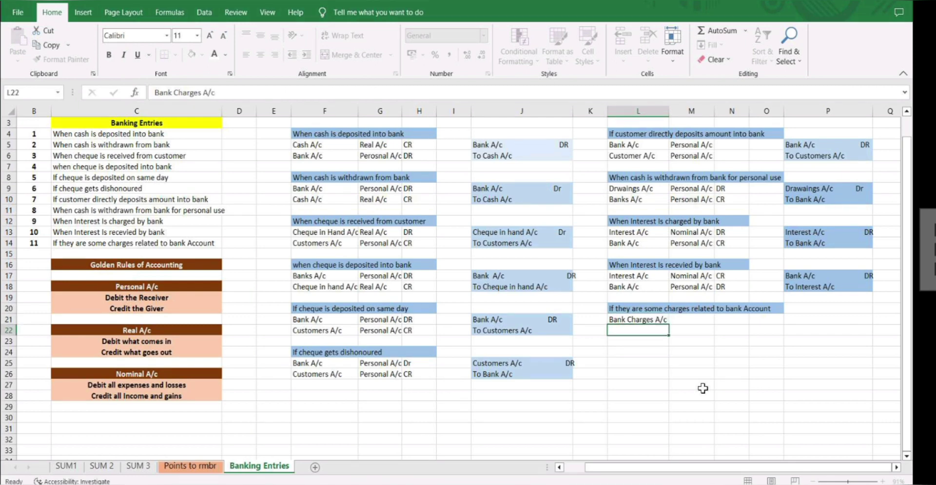
type("BANks")
key("BackSpace")
key("BackSpace")
key("BackSpace")
type("nk")
key("BackSpace")
type("A/c")
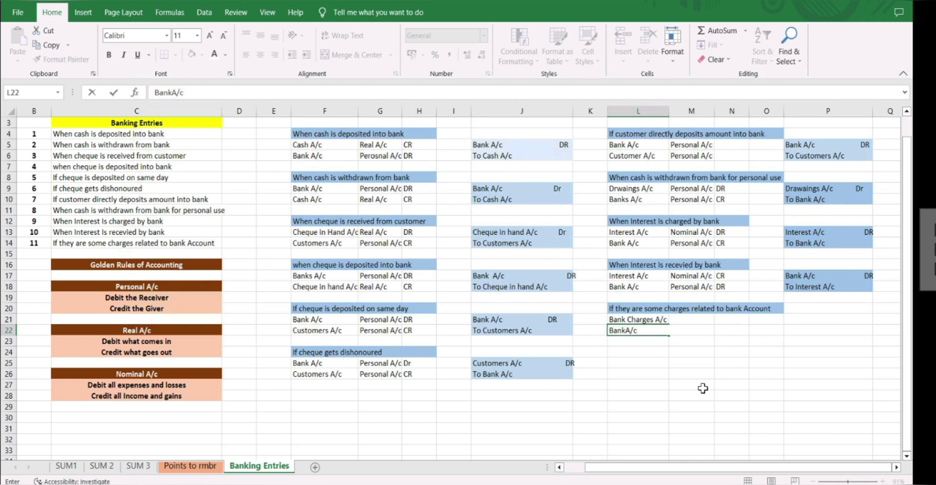
Enter the account types for the bank-charges transaction, "Nominal A/c" in M21 and "Personal A/c" in M22.
key("Tab")
key("Up")
type("No")
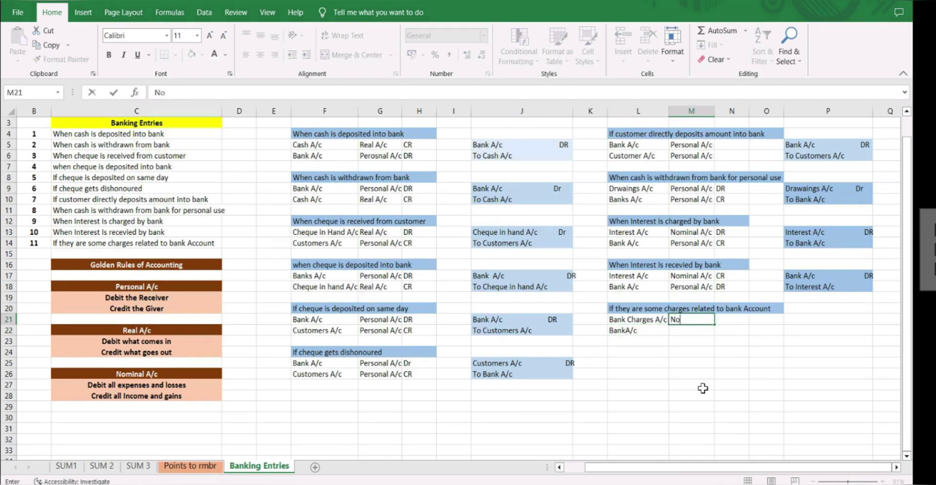
type("minal A/c")
key("Return")
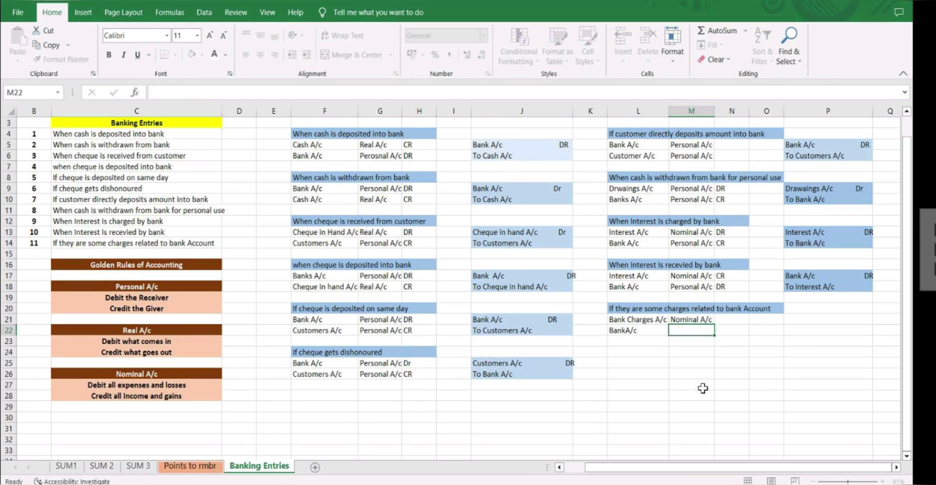
type("Pero")
type("onal A/c")
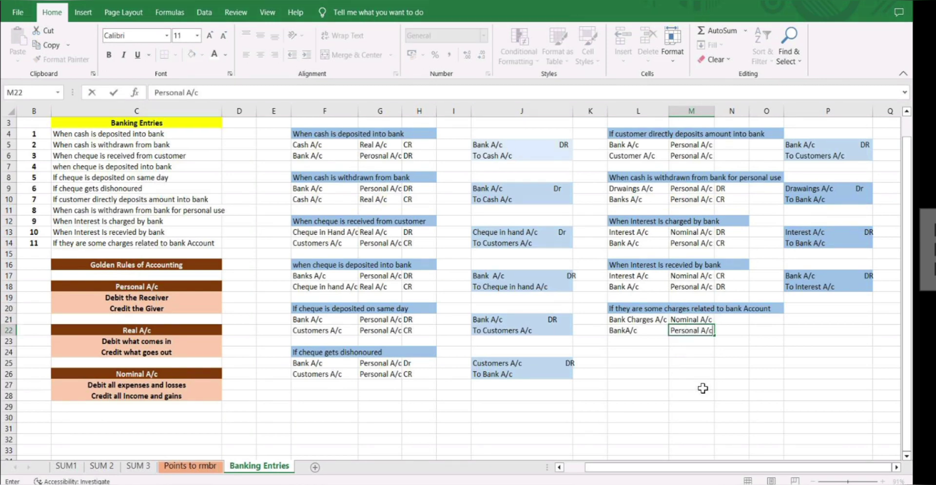
Mark the Bank Charges account "DR" in N21 and the Bank account "CR" in N22.
key("Tab")
key("Up")
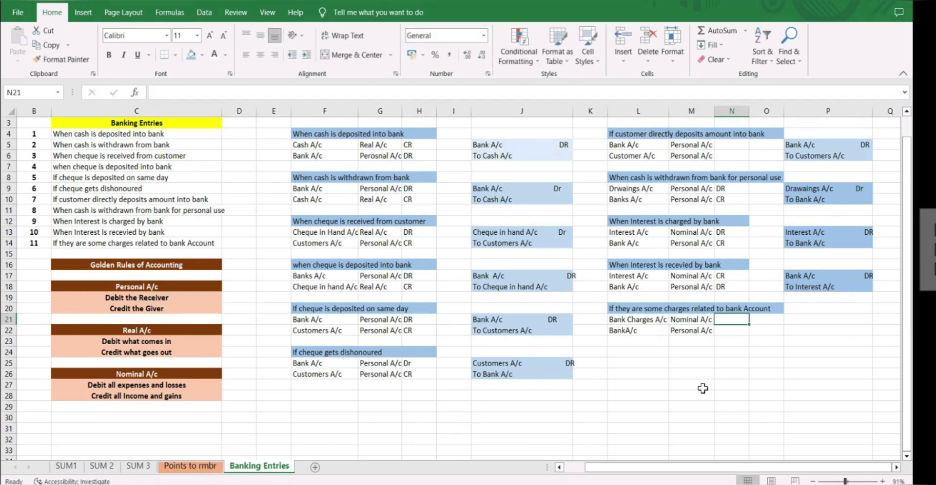
type("DR")
key("Return")
type("CR")
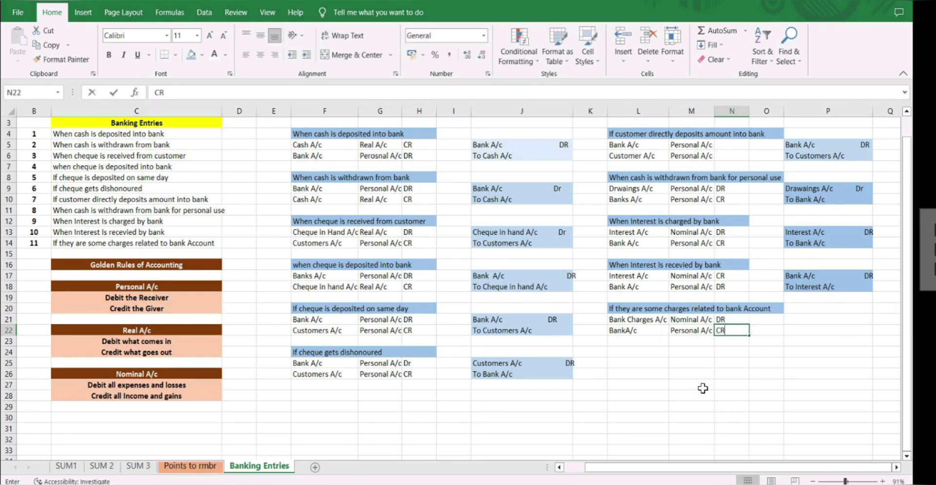
Enter the debit line of the bank-charges journal entry, "Bank Charges A/c Dr", in P21 with spacing before "Dr".
key("Tab")
key("Right")
key("Up")
type("Bank")
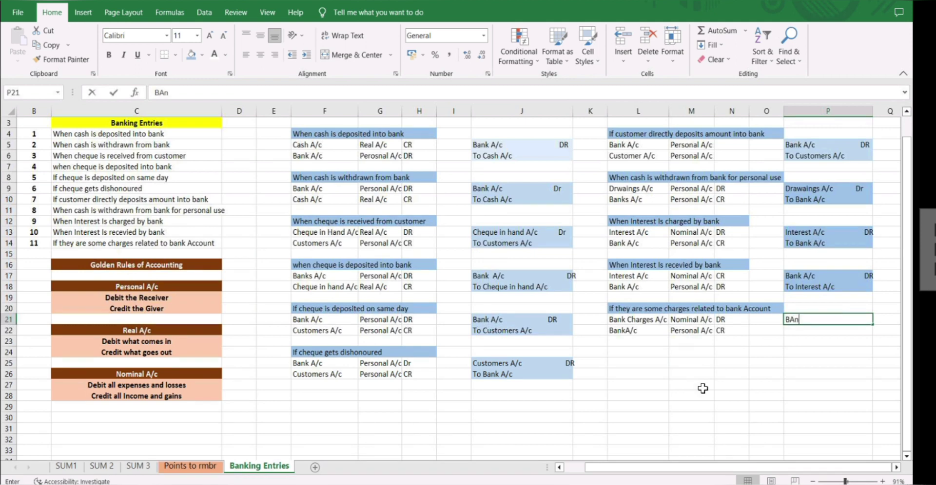
type(" Charfg")
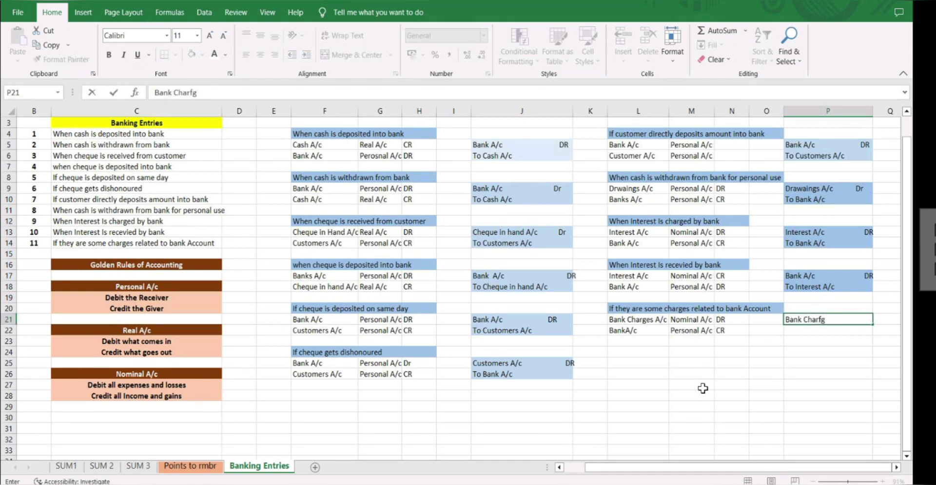
type("es S/c")
key("BackSpace")
key("BackSpace")
key("BackSpace")
key("BackSpace")
key("BackSpace")
key("BackSpace")
key("BackSpace")
key("BackSpace")
type("ges A/c")
key("Tab")
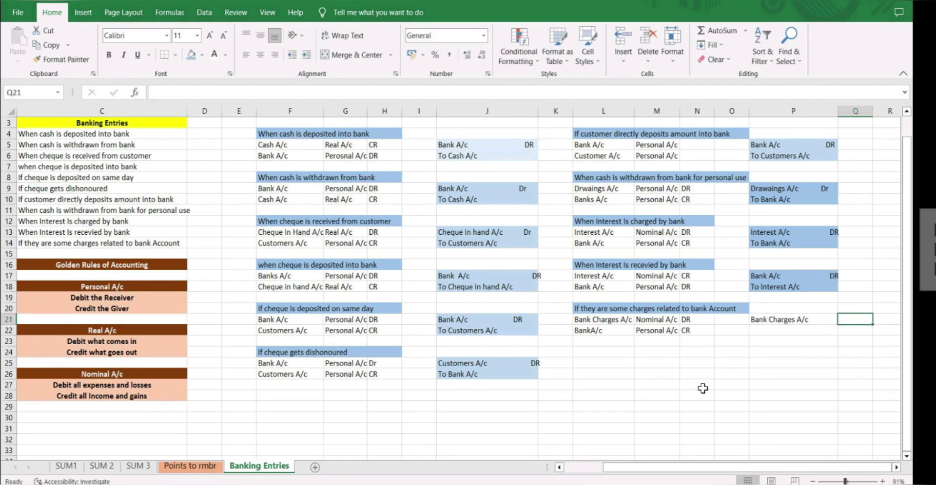
key("Left")
left_click(232, 93)
type("Dr")
key("Return")
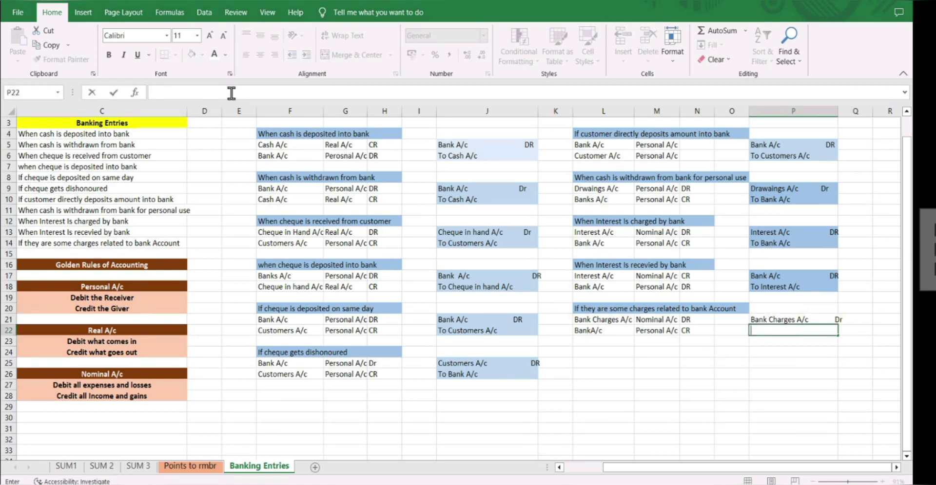
Enter the credit line of the bank-charges journal entry, "To BANk A/c", in P22.
type("To BANk A?C")
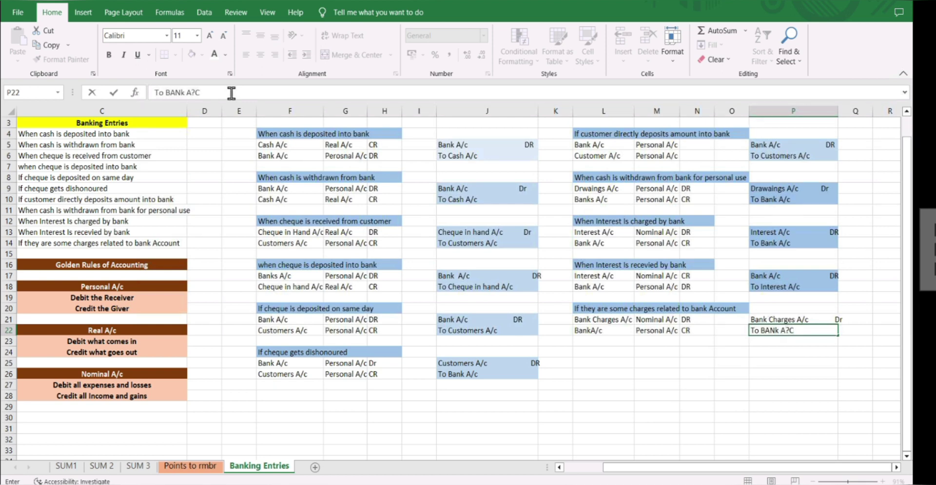
key("BackSpace")
key("BackSpace")
key("BackSpace")
type("A/c")
Fill the bank-charges journal entry in P21:P22 with light blue and widen column P to fit the debit line.
key("shift+Return")
key("shift+Down")
left_click_drag(623, 471, 589, 470)
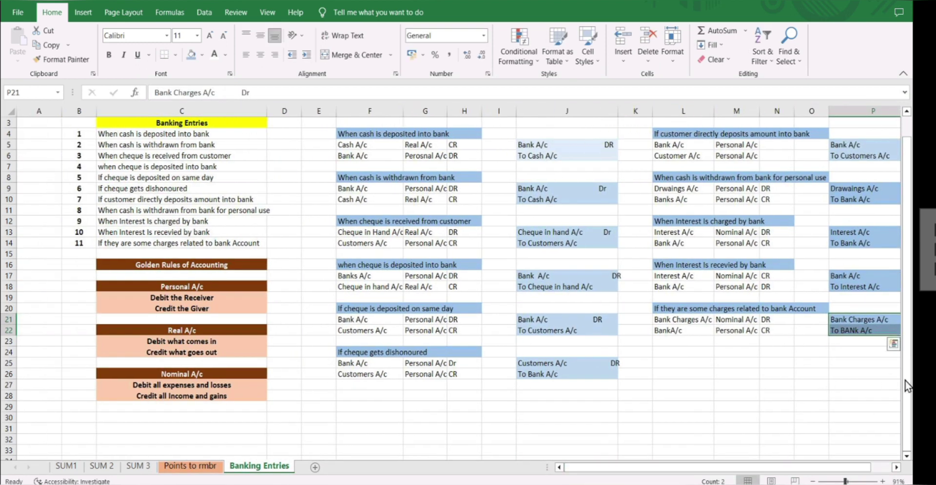
left_click_drag(907, 390, 908, 373)
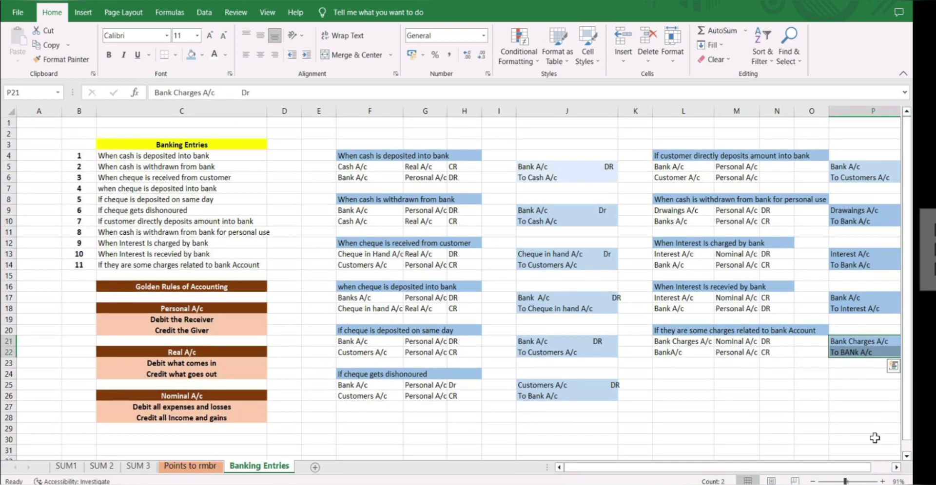
left_click_drag(673, 470, 694, 470)
left_click(532, 431)
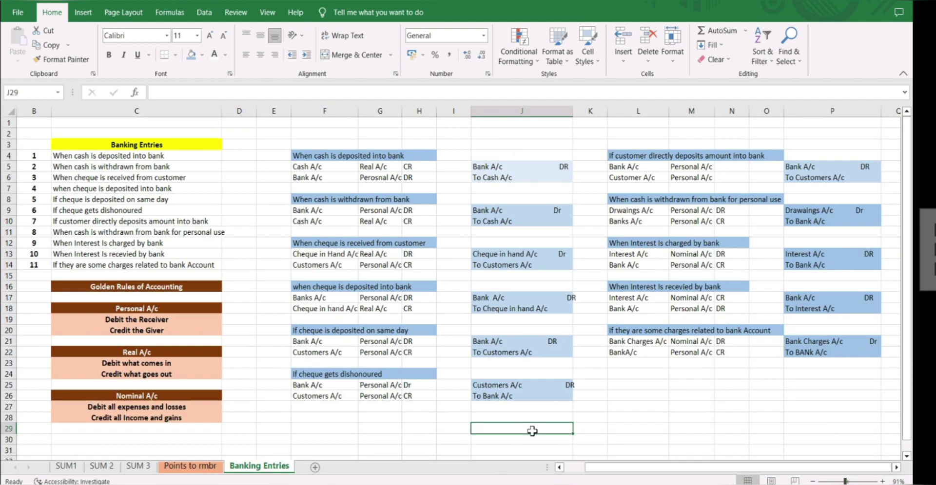